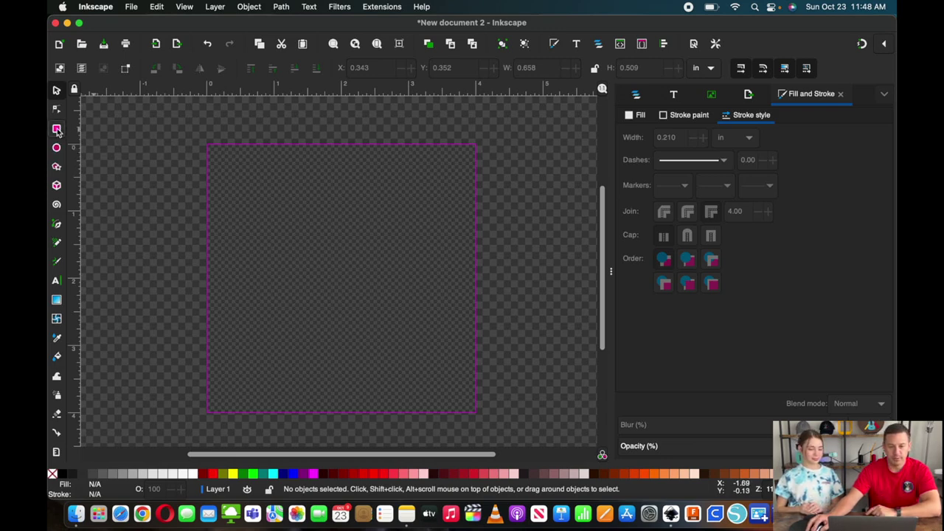
Draw a 3.513 × 1.756 in rectangle from the page's top-left with black fill and no outline
click(57, 130)
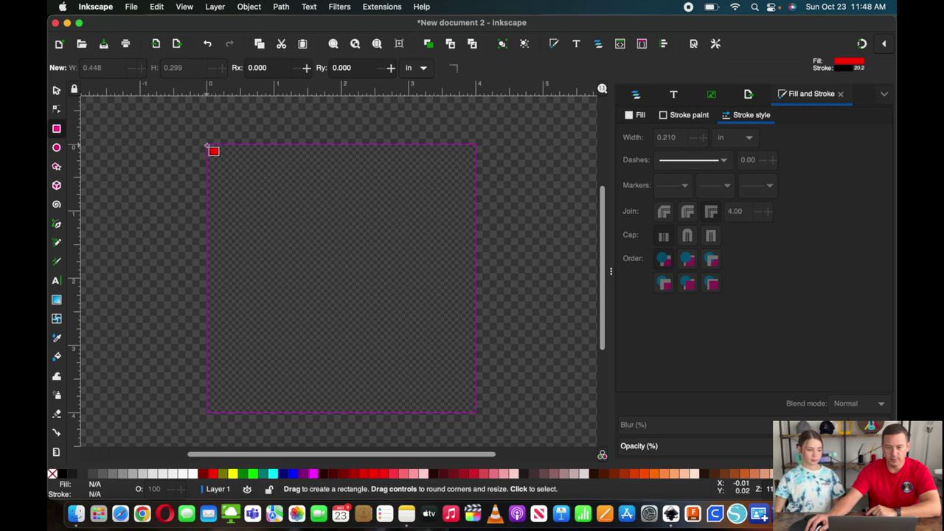
mouse_move(207, 145)
mouse_down()
mouse_move(231, 162)
mouse_move(378, 187)
mouse_move(406, 97)
mouse_move(438, 97)
mouse_move(426, 97)
mouse_move(413, 198)
mouse_move(443, 212)
mouse_move(443, 276)
mouse_move(443, 263)
mouse_up()
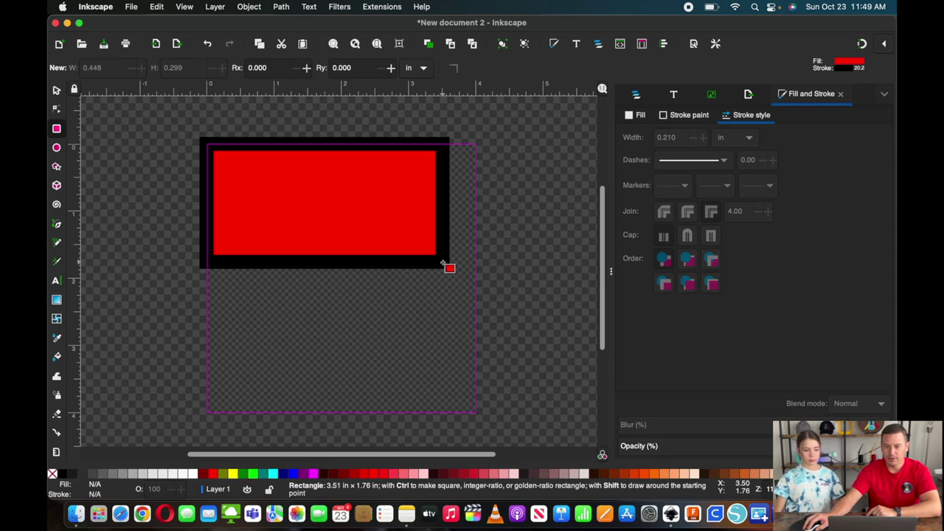
drag(442, 262, 444, 263)
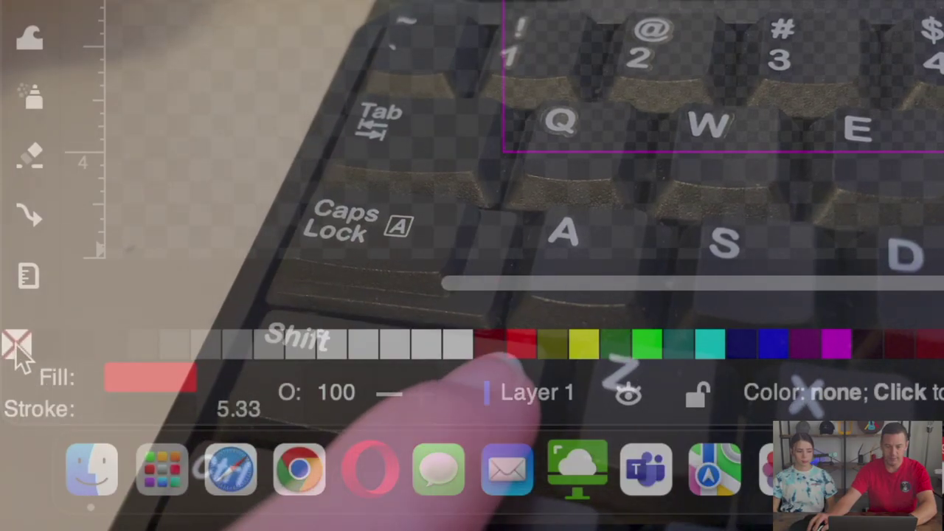
shift+click(52, 473)
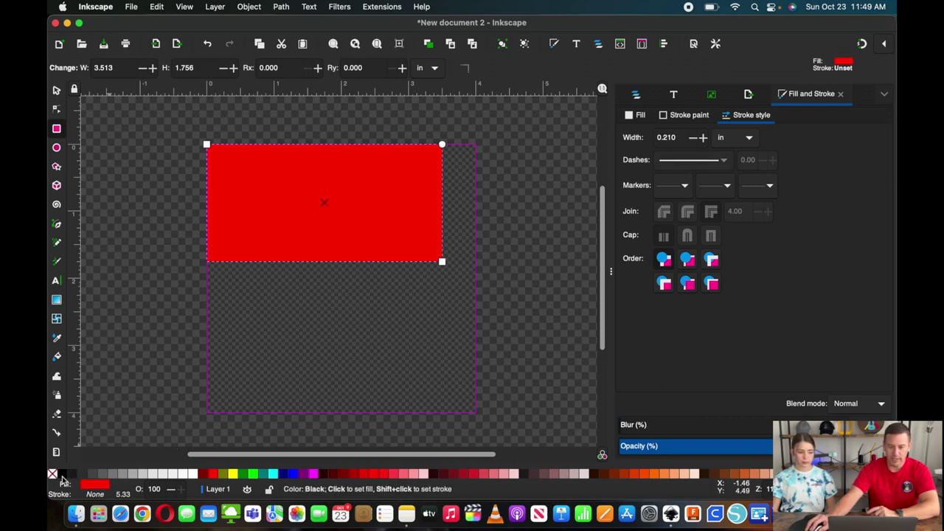
click(62, 475)
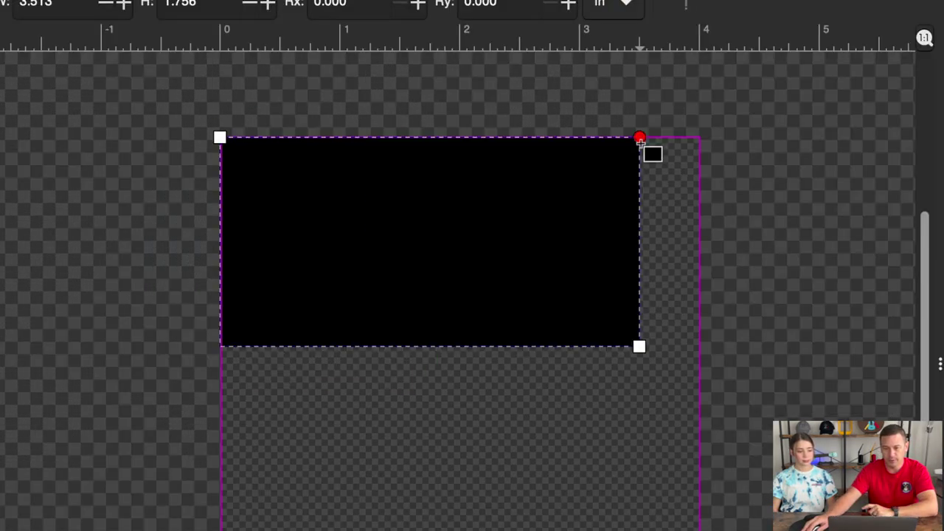
Round the black rectangle's corners to a 0.342 in radius
drag(640, 141, 639, 182)
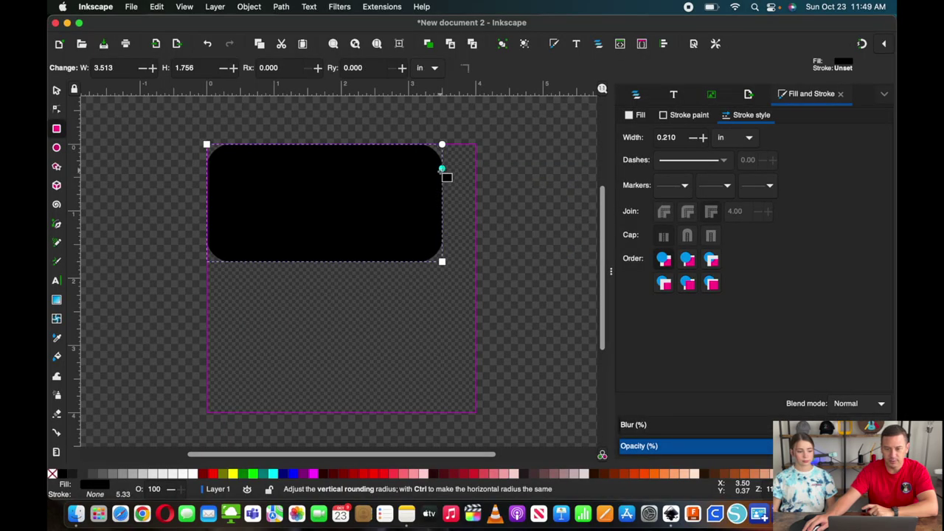
drag(442, 169, 442, 166)
drag(442, 166, 442, 166)
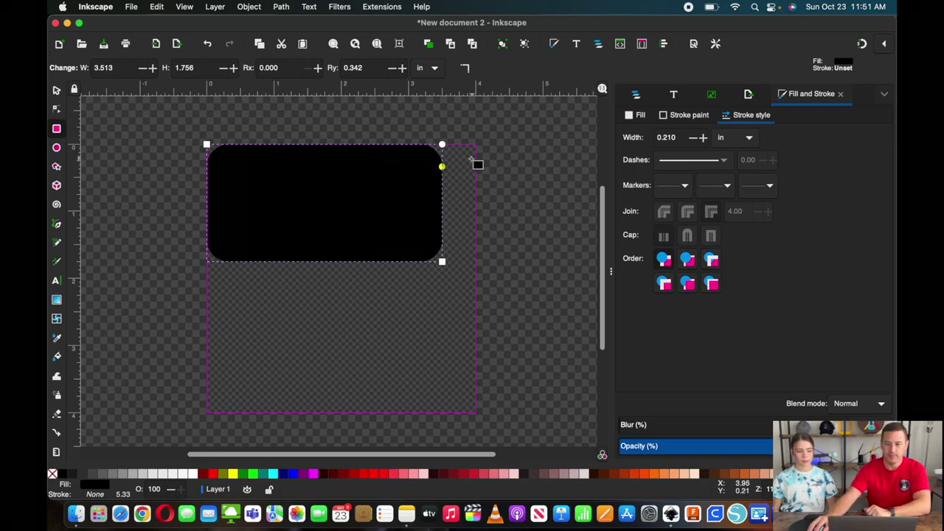
Rename Layer 1 to 'Fill Stitch'
click(636, 96)
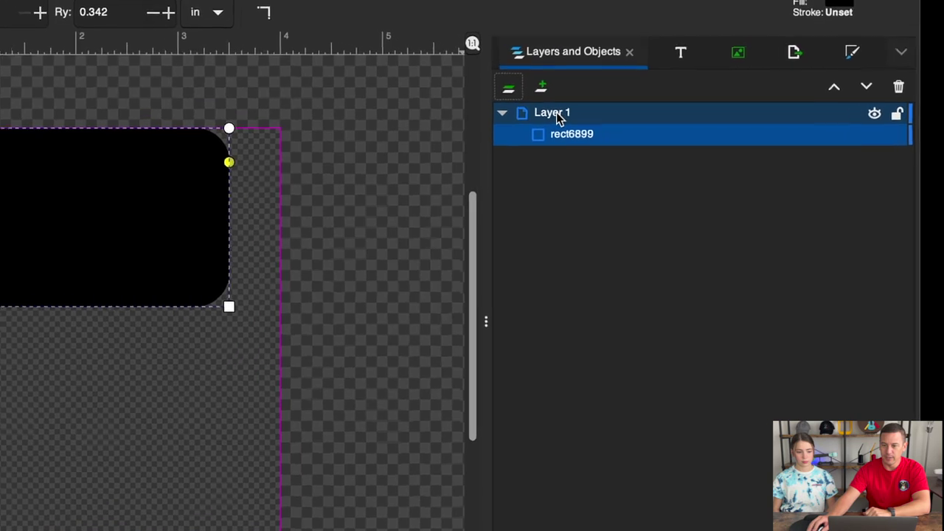
right_click(668, 134)
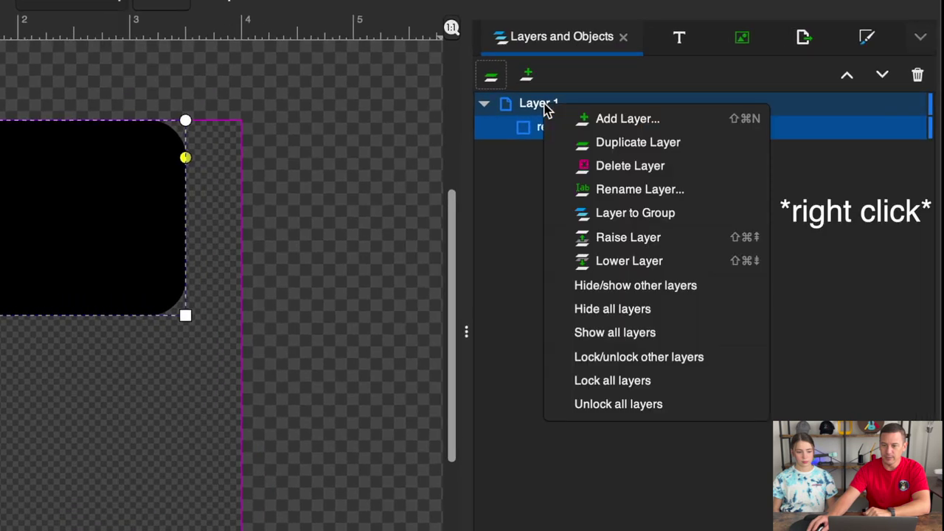
click(662, 194)
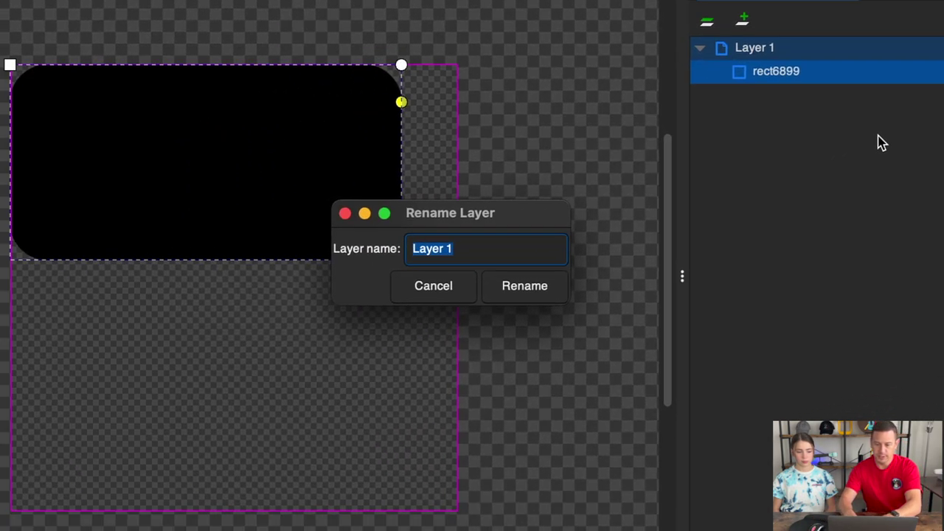
text(Fill Stitch)
key(Return)
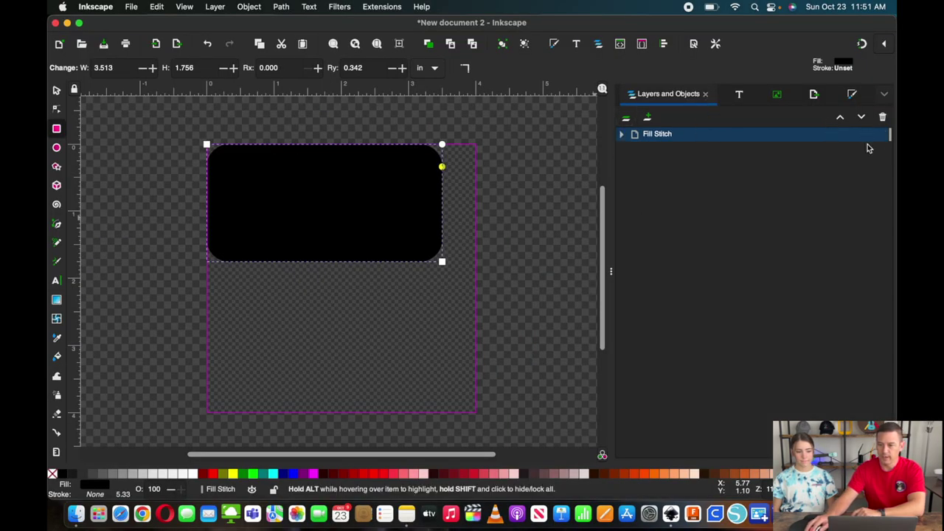
Add new layers named Text and Satin Edge
click(649, 118)
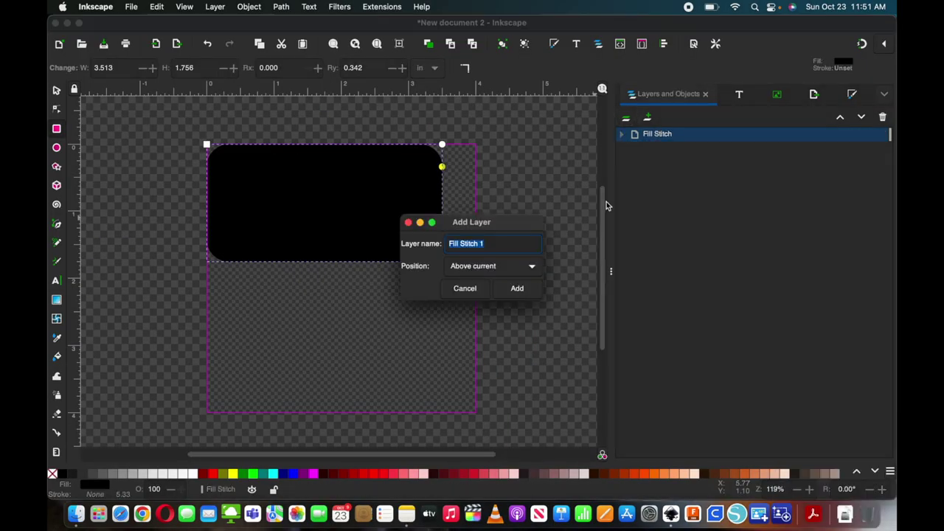
text(Tes)
click(517, 287)
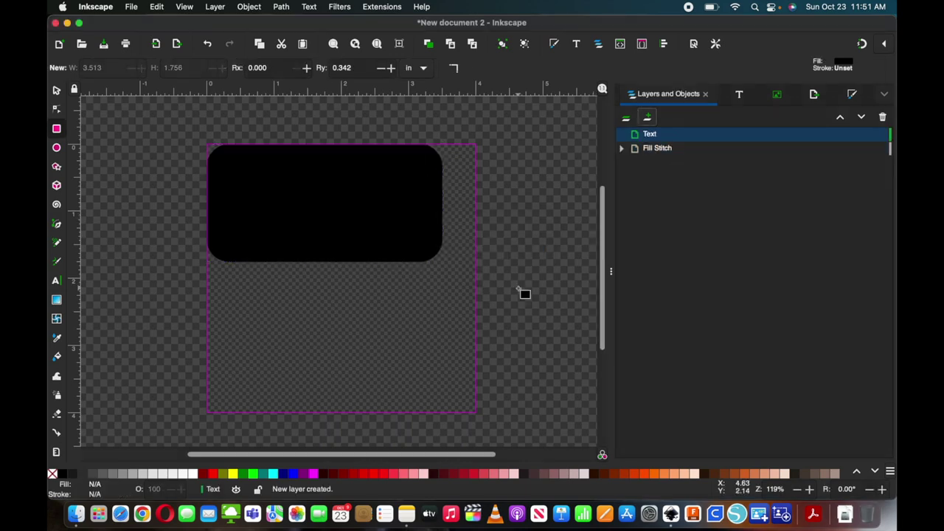
click(647, 120)
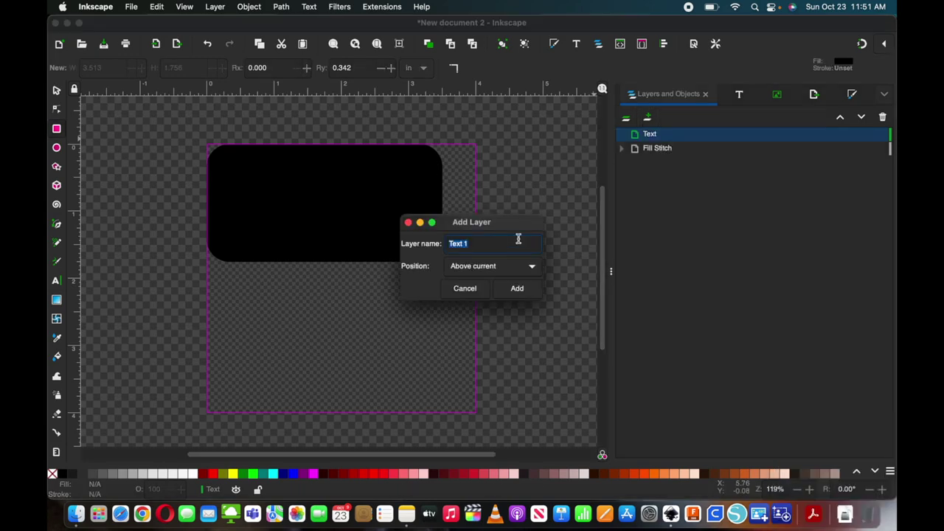
key(Return)
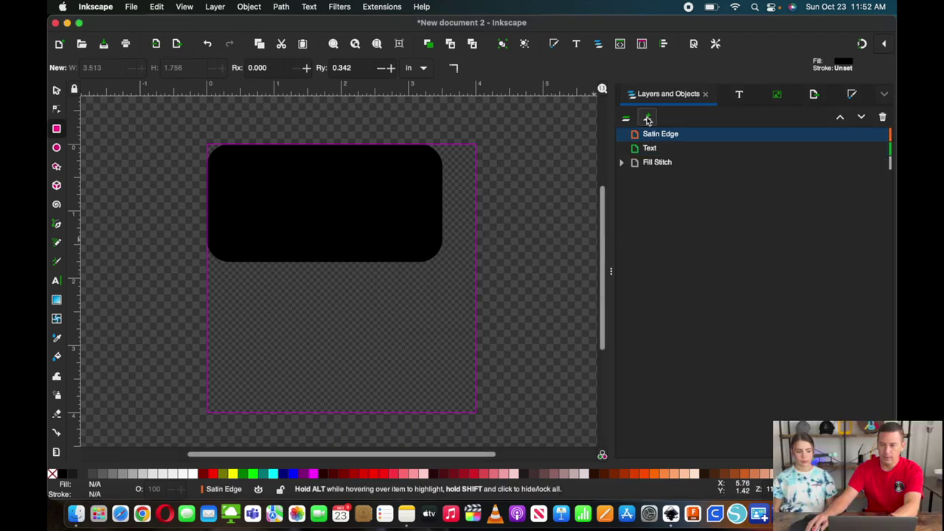
Add a Running Stitch layer, then briefly toggle Fill Stitch's visibility off and on
key(super+shift+n)
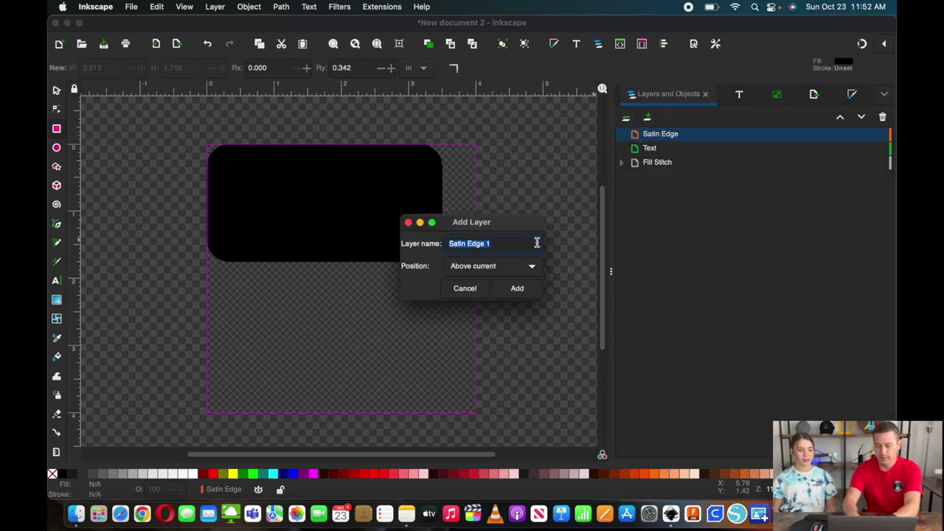
text(Running Stitch)
click(519, 290)
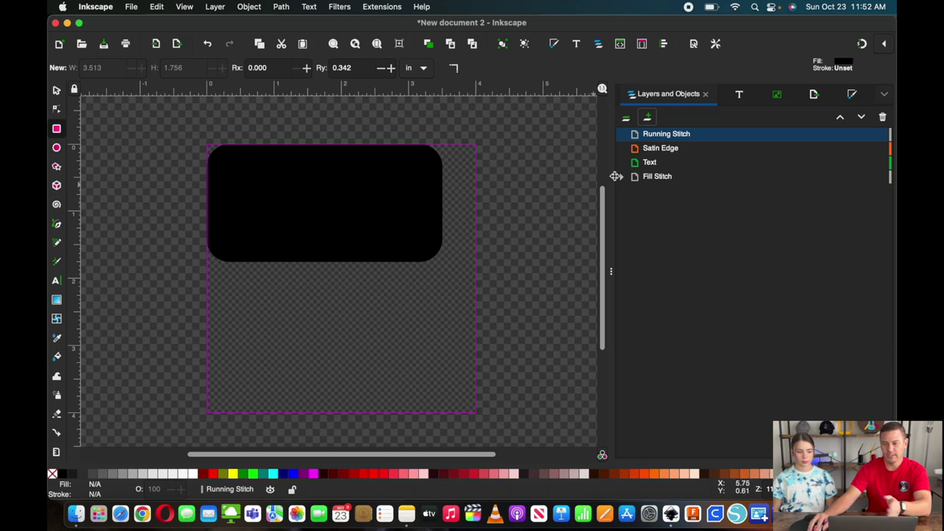
click(868, 179)
click(868, 179)
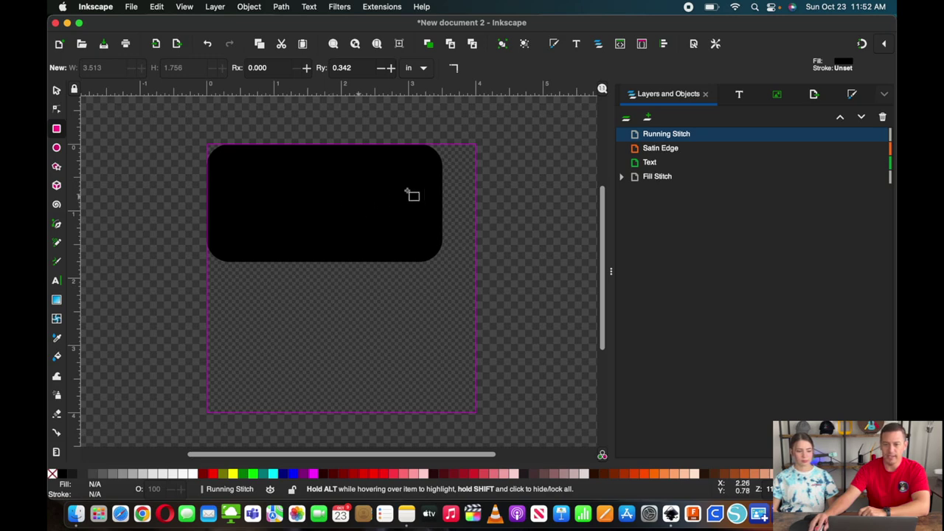
Duplicate the black rounded rectangle, keeping the copy aligned exactly over the original
click(55, 90)
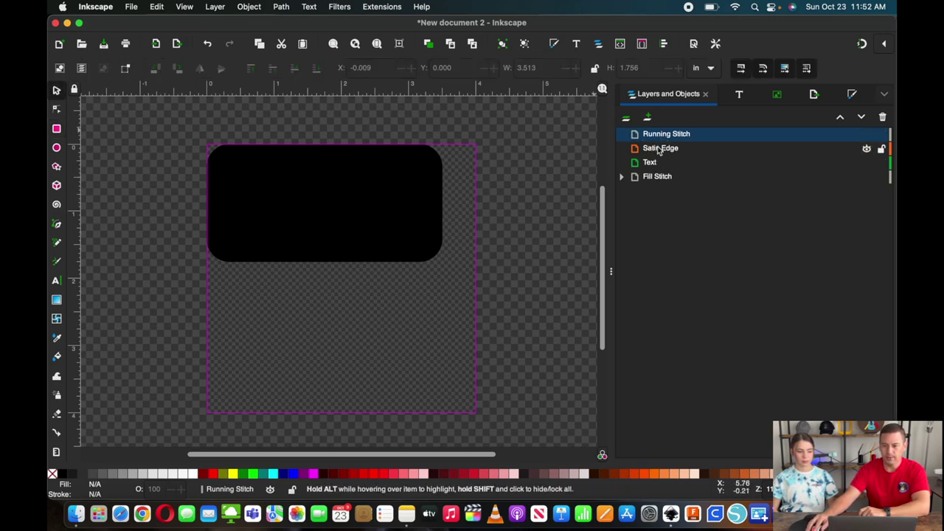
click(321, 207)
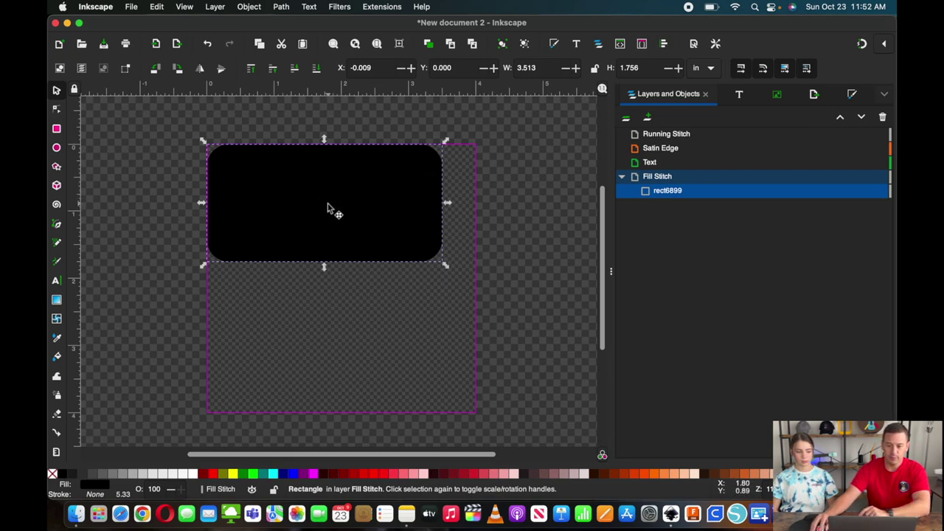
key(super+d)
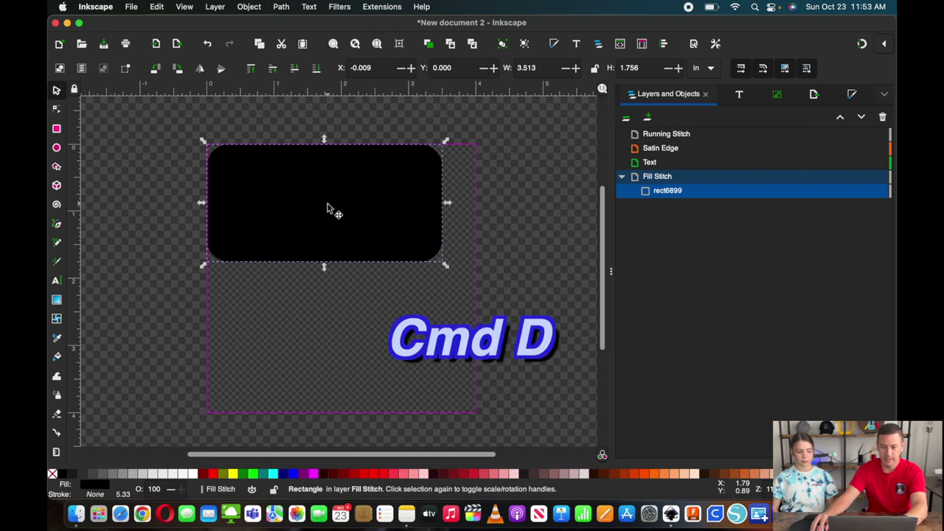
key(alt)
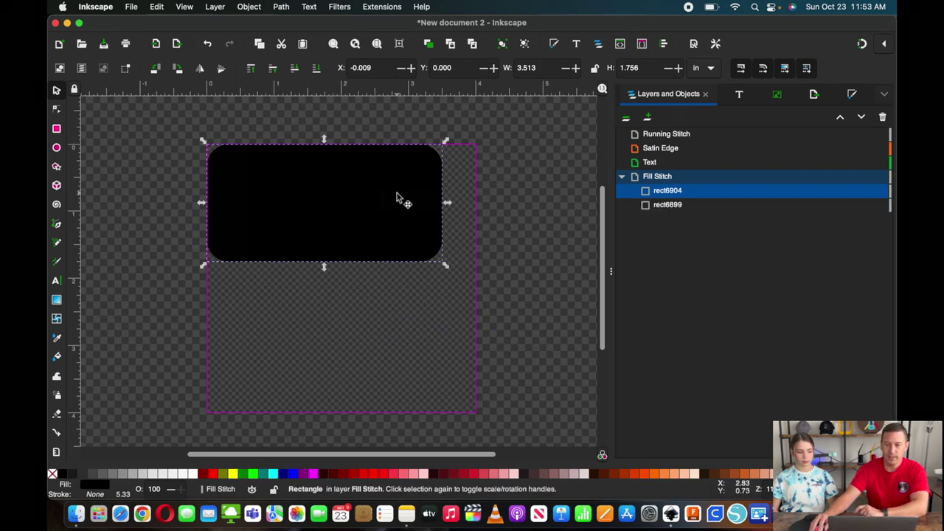
drag(420, 200, 468, 249)
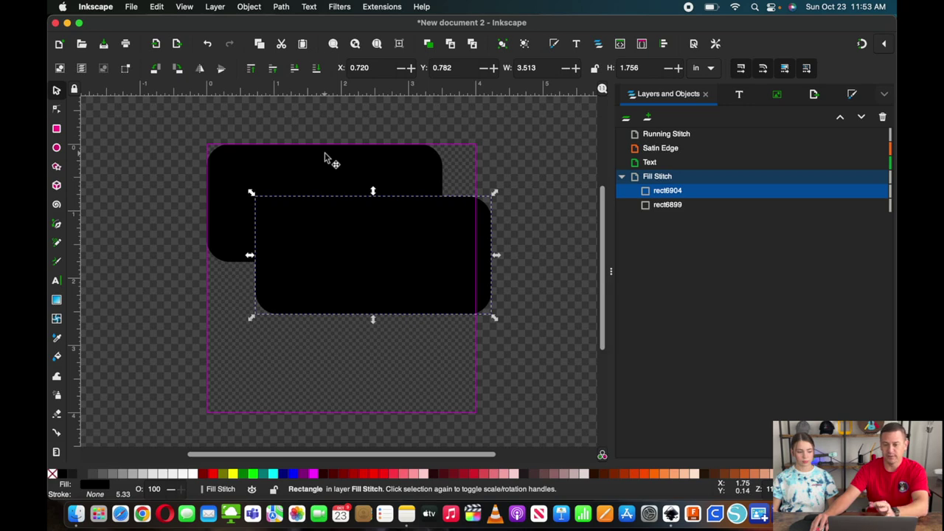
drag(465, 254, 415, 199)
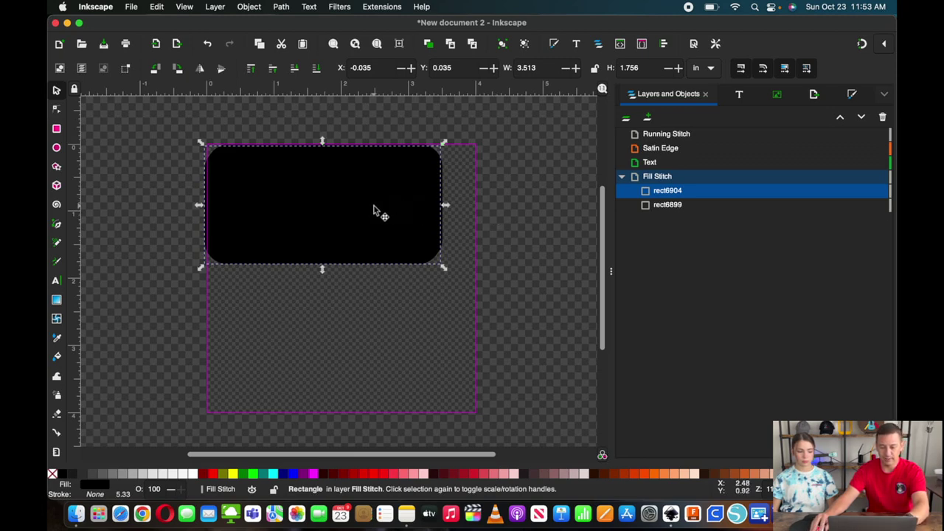
key(super+z)
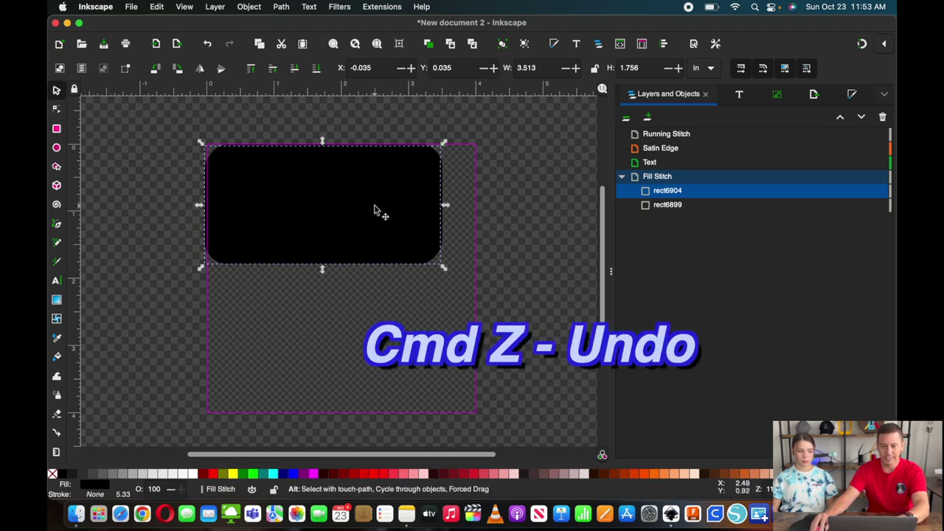
key(super+z)
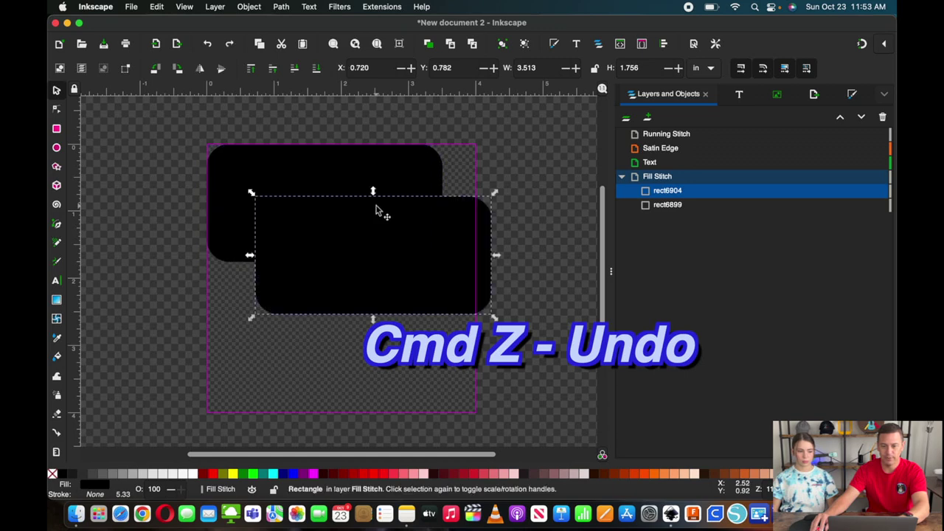
key(super+z)
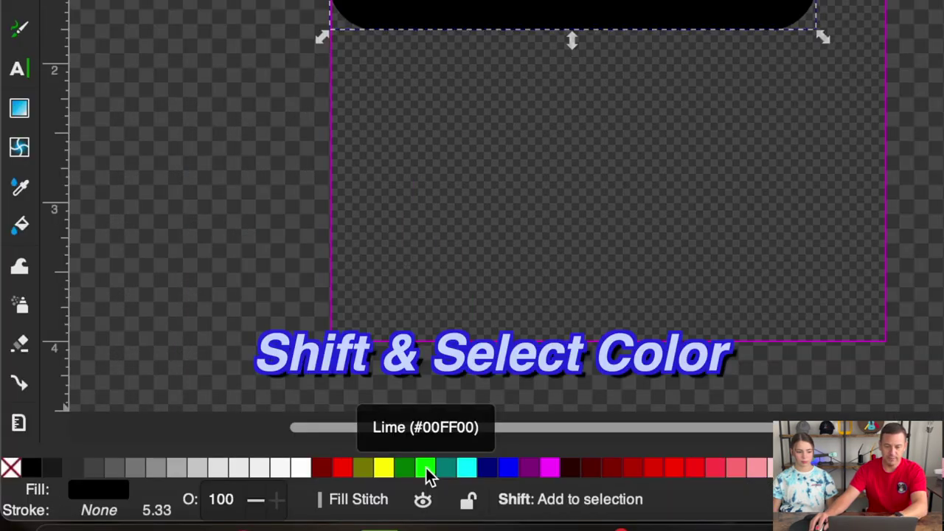
Give the copy a lime outline and no fill, move it to Satin Edge, and hide Fill Stitch
shift+click(253, 474)
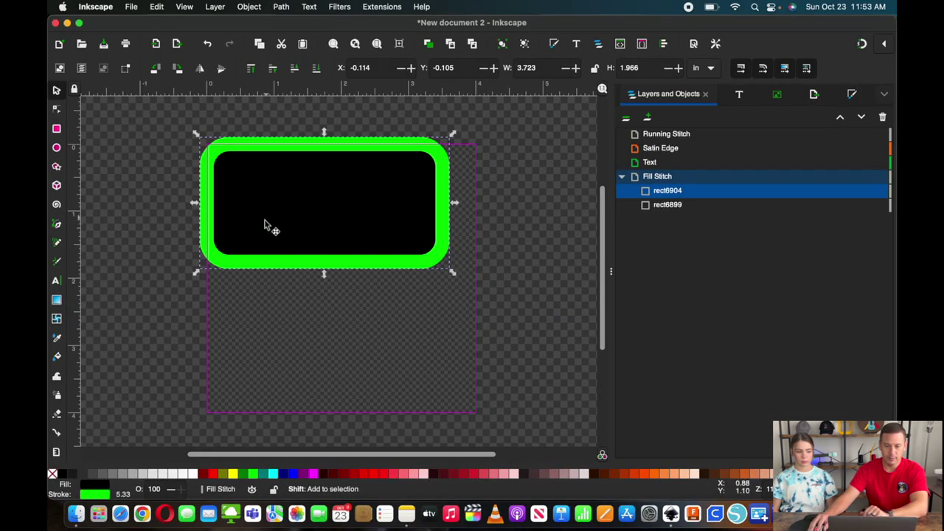
click(54, 473)
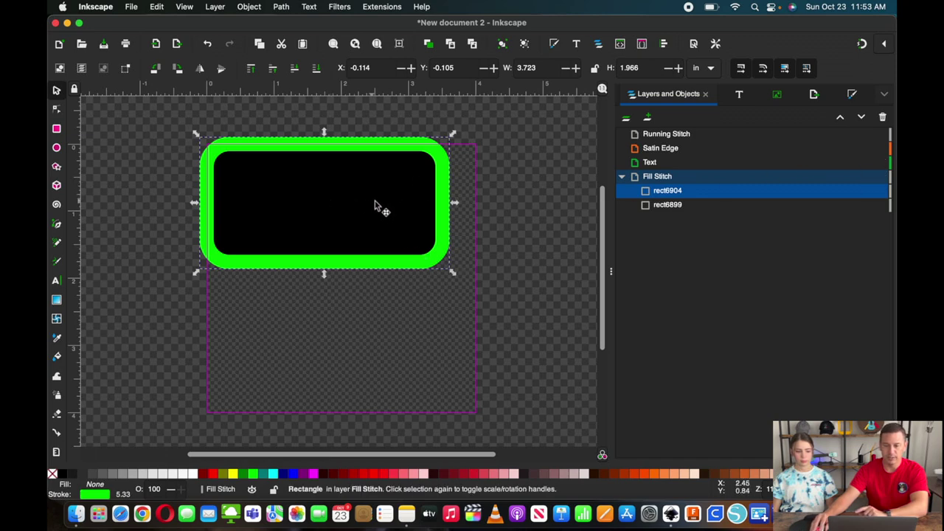
right_click(444, 213)
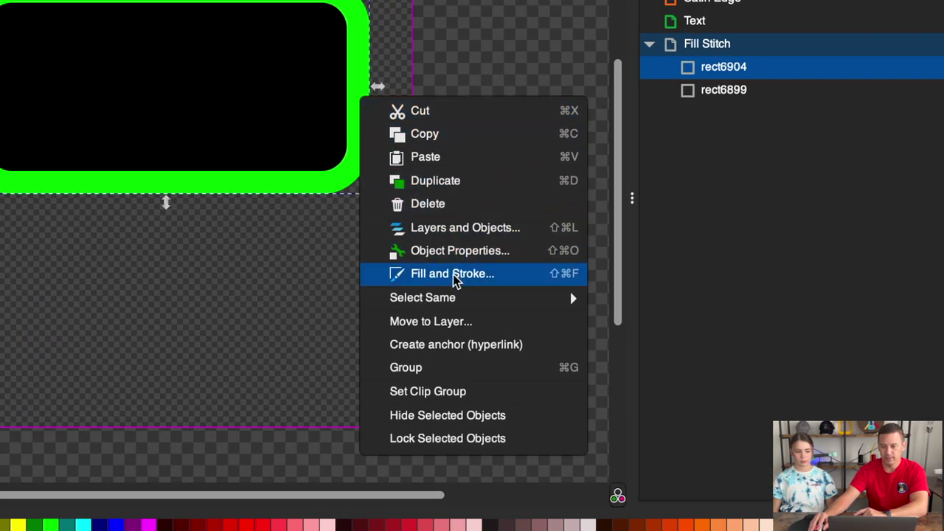
click(452, 324)
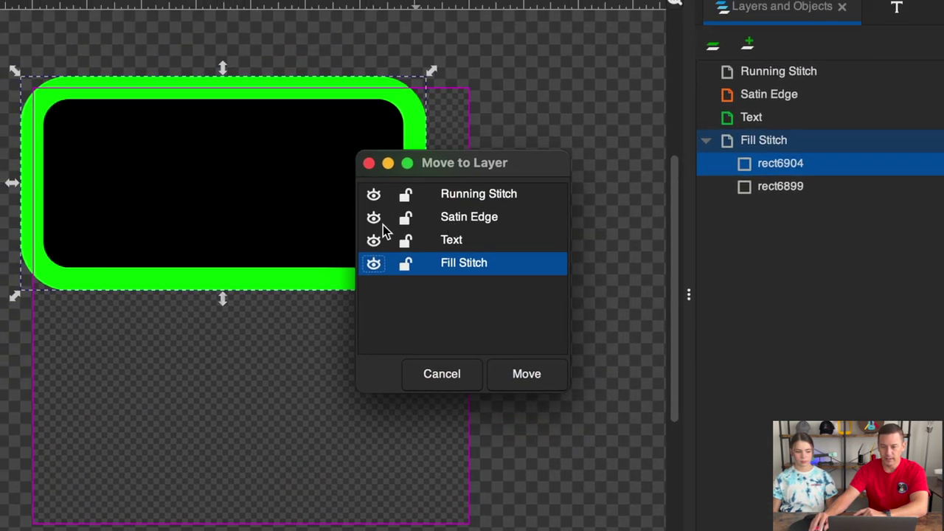
click(451, 219)
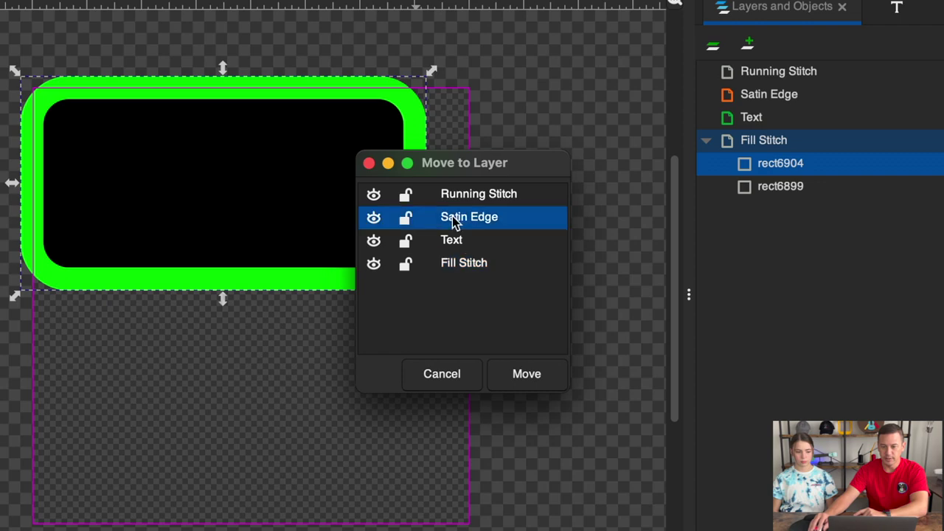
click(528, 376)
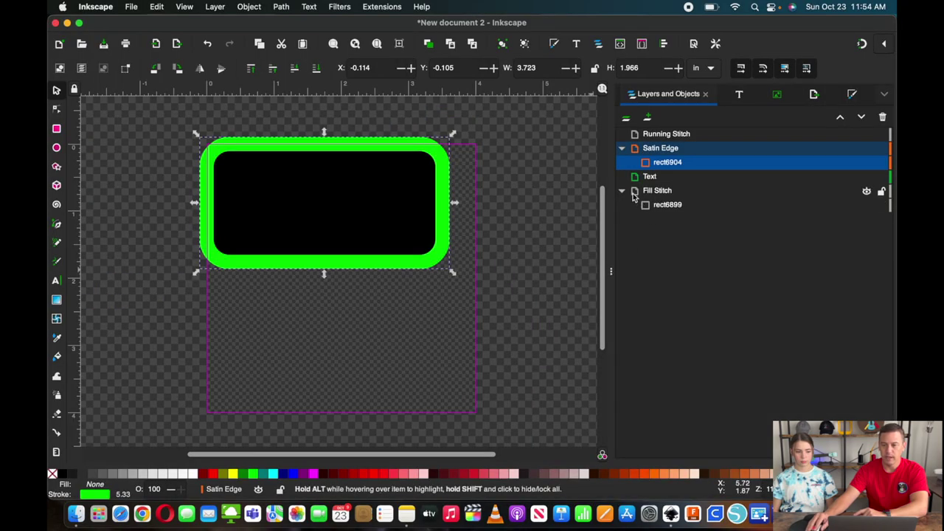
click(867, 192)
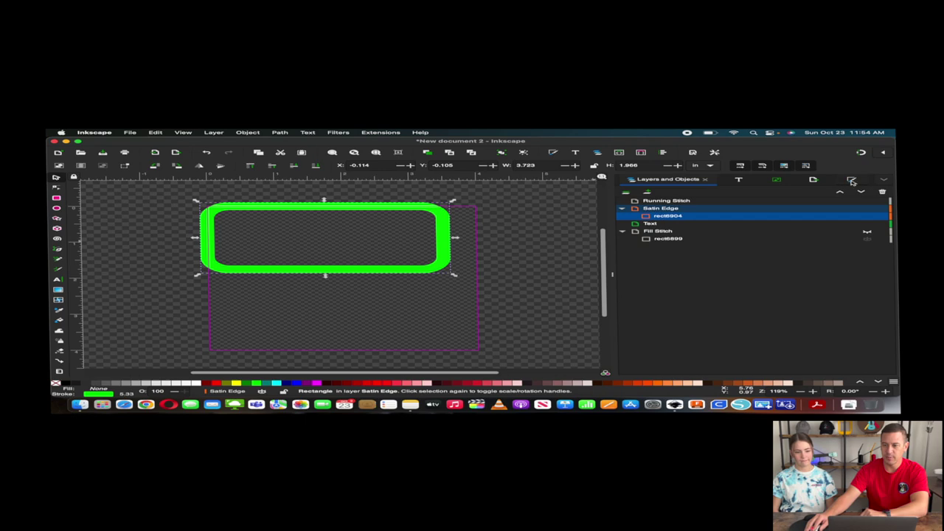
Set the green border's stroke width to 0.170 in
click(852, 181)
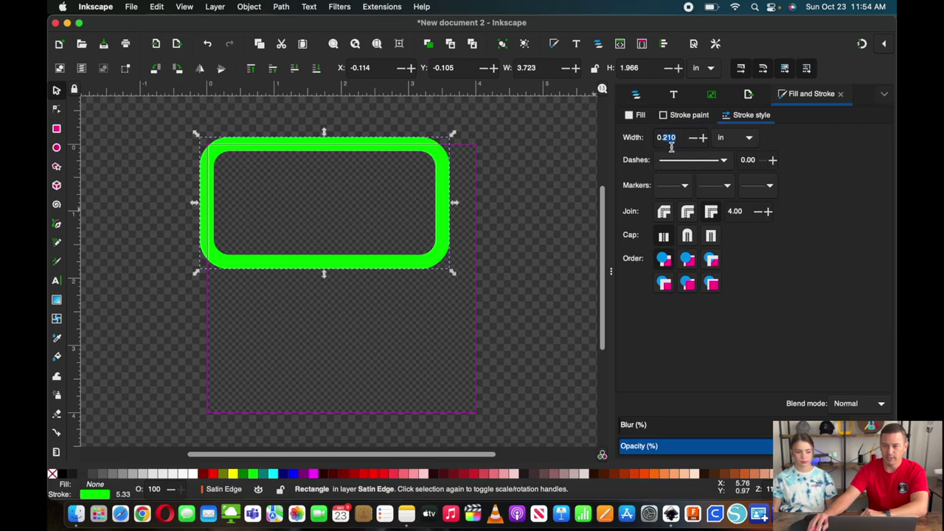
text(0.16)
key(Return)
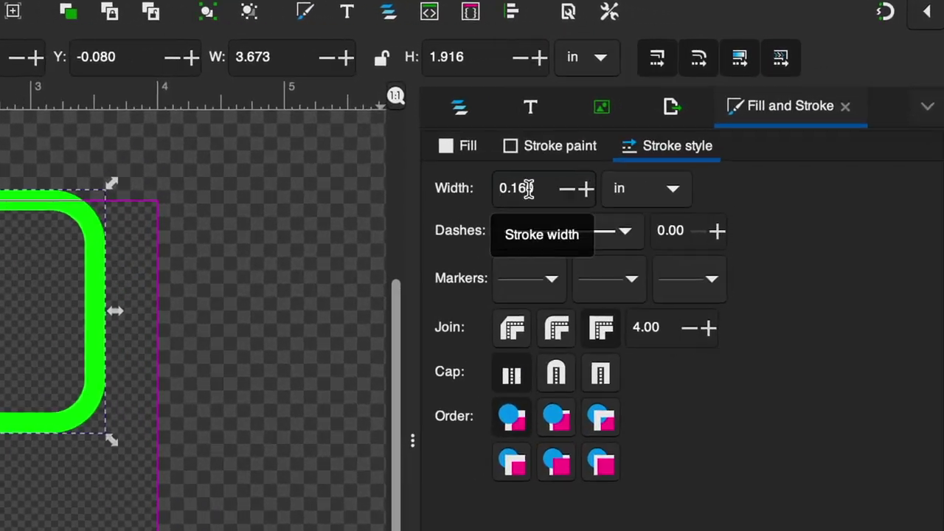
text(7)
key(Return)
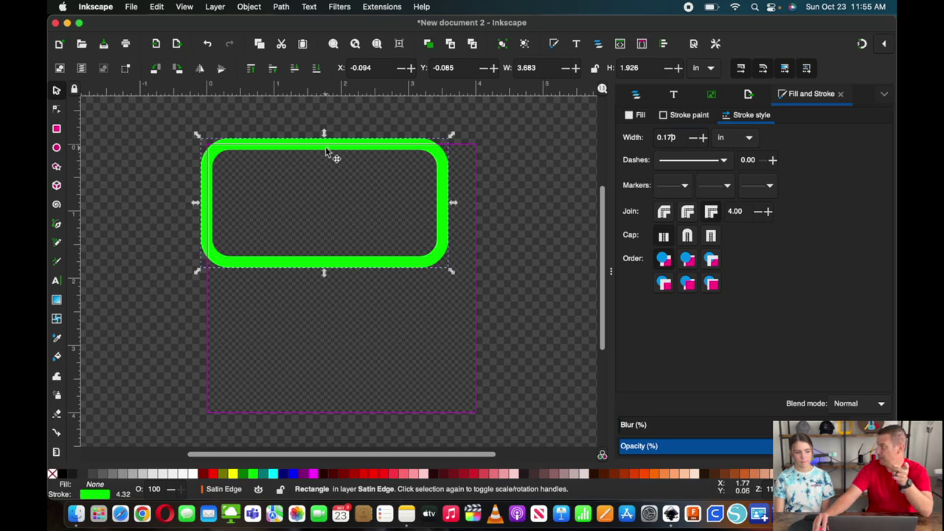
click(445, 174)
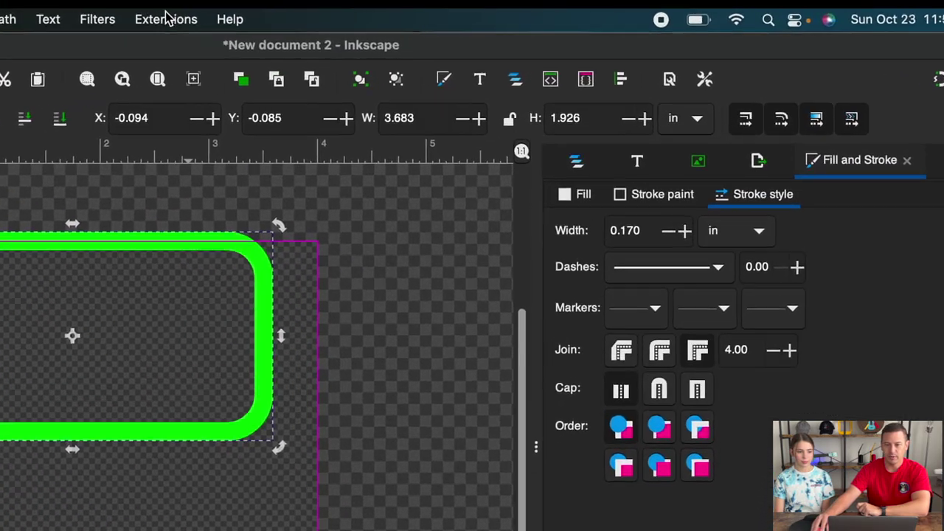
Convert the green border to a satin column with Ink/Stitch's Convert Line to Satin
click(382, 7)
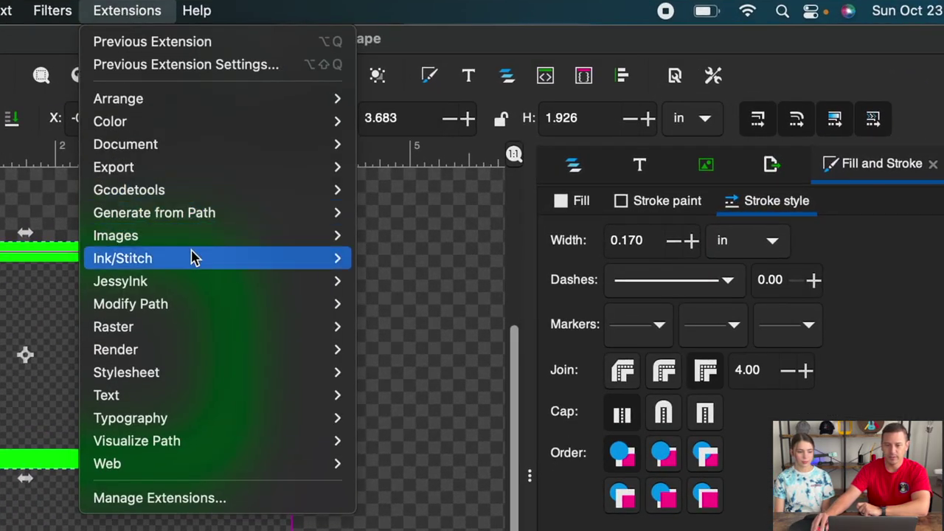
mouse_move(195, 258)
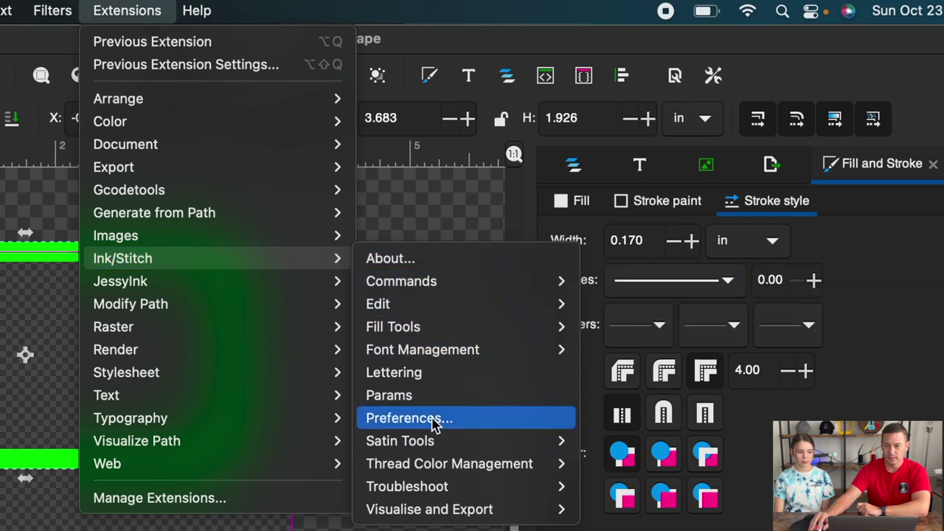
mouse_move(433, 443)
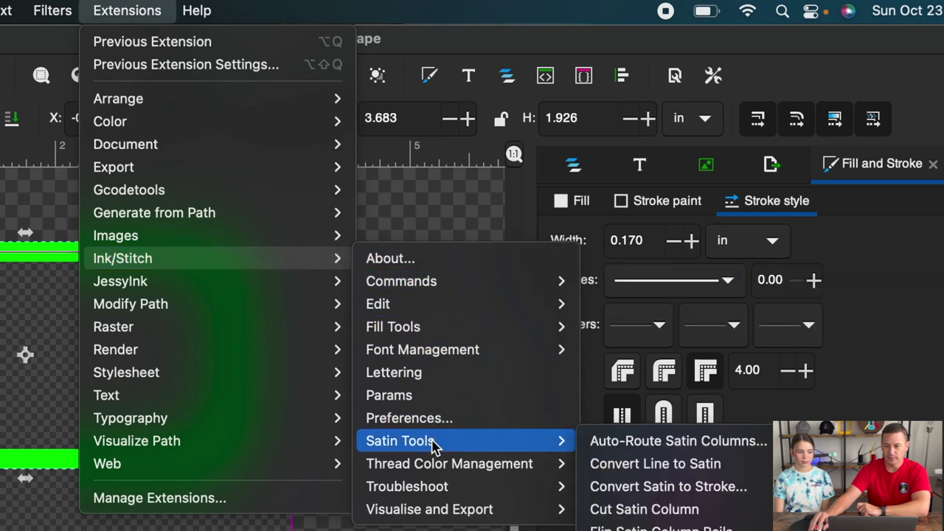
click(647, 464)
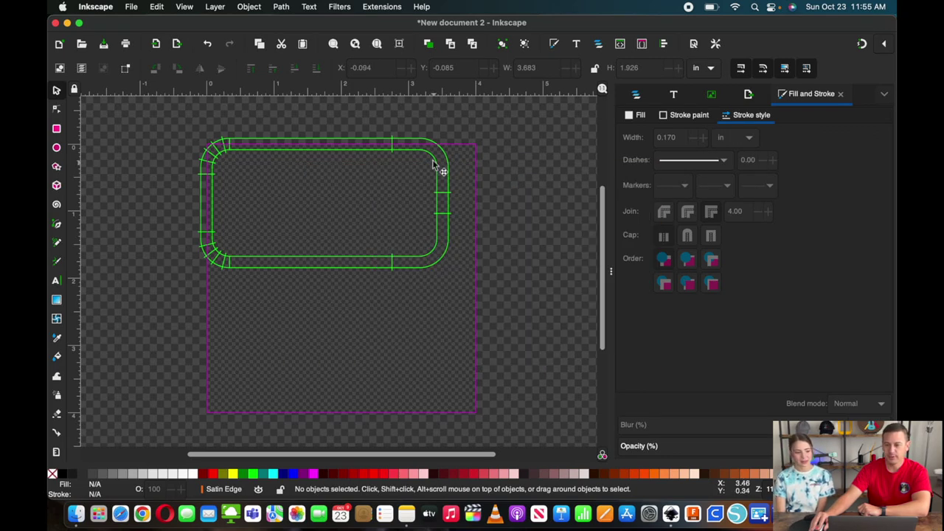
Unhide the Fill Stitch layer and select its black rectangle
click(639, 96)
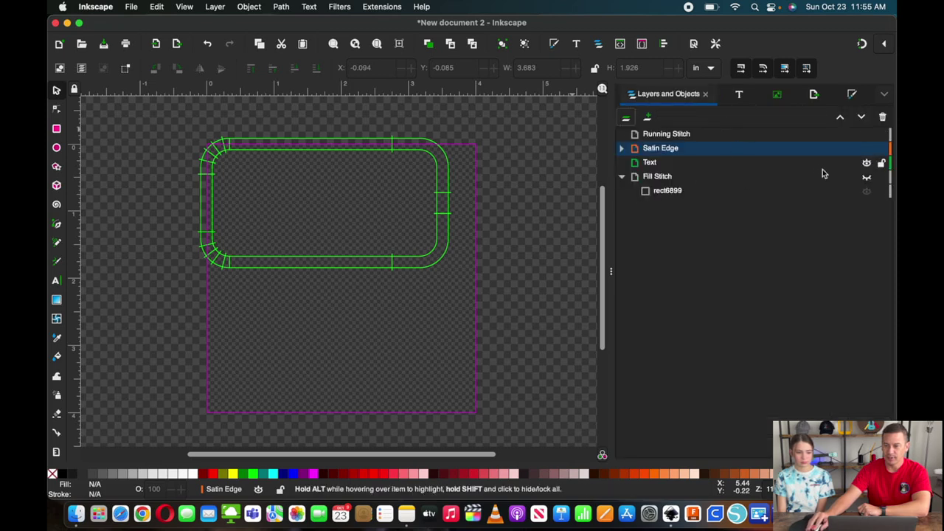
click(866, 178)
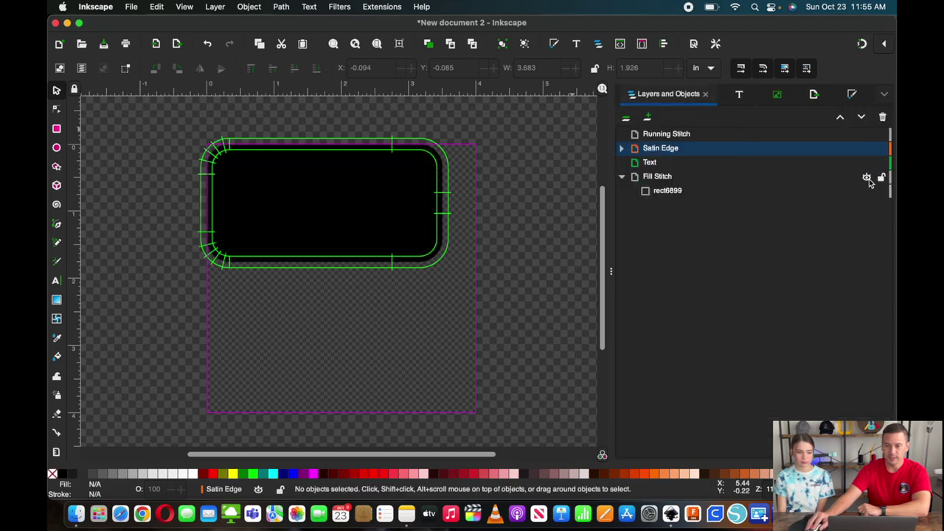
click(657, 180)
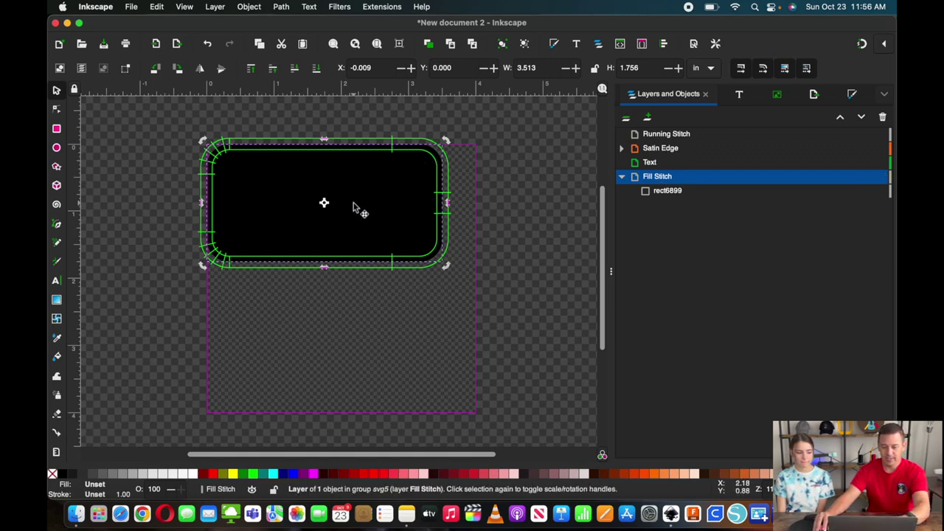
Duplicate the Fill Stitch rectangle and move the copy into the Running Stitch layer
key(ctrl+d)
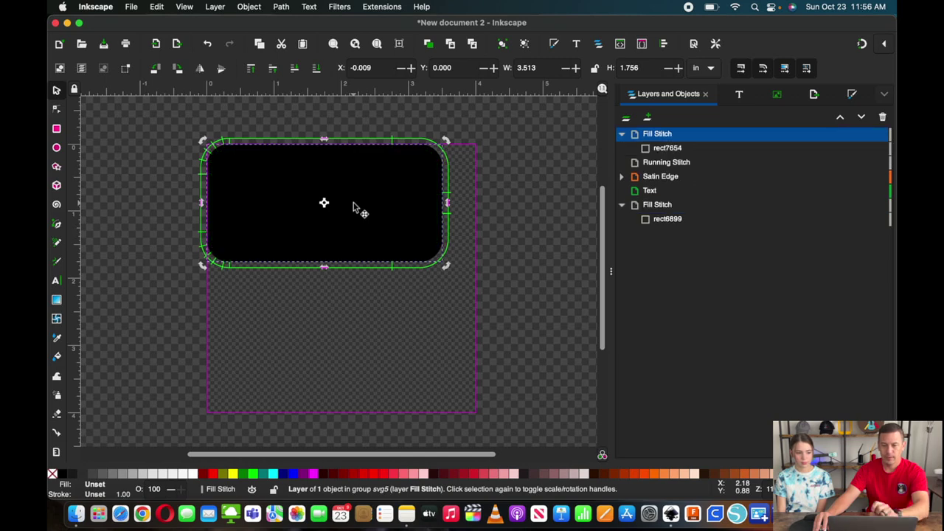
right_click(396, 162)
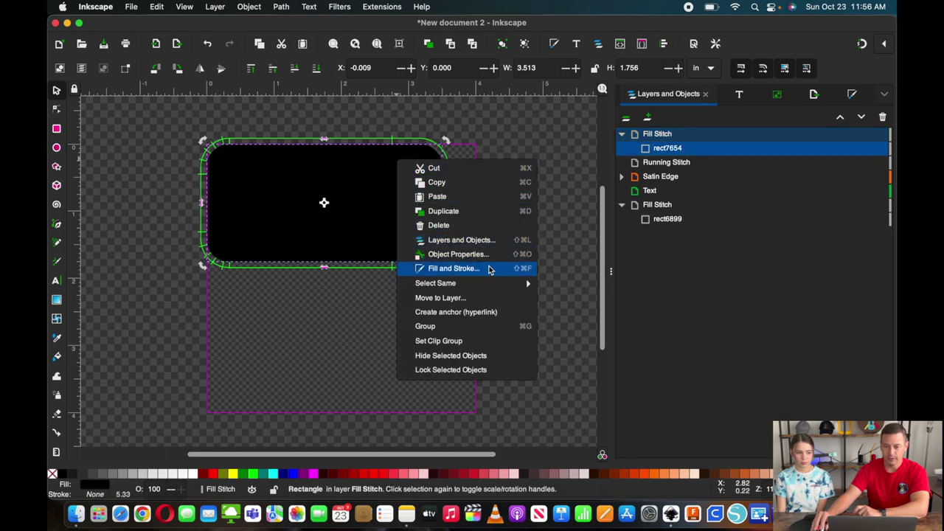
click(440, 297)
click(482, 223)
click(512, 320)
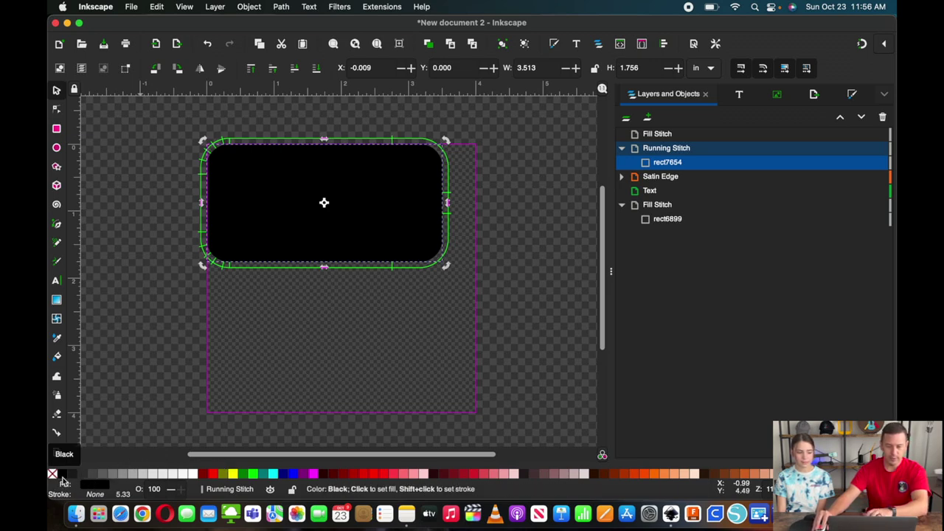
Give the copy a black outline with no fill, hide Fill Stitch, and collapse the layers
key(shift)
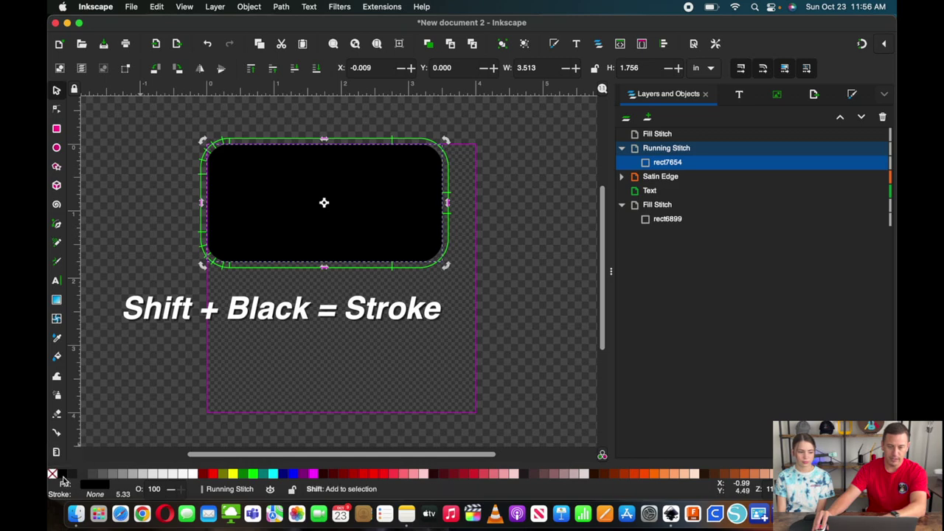
shift+click(62, 477)
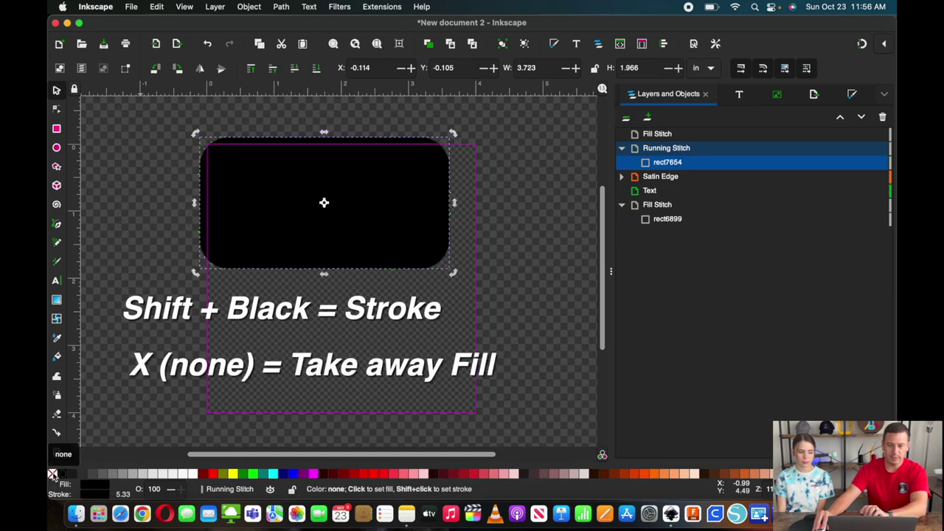
click(52, 474)
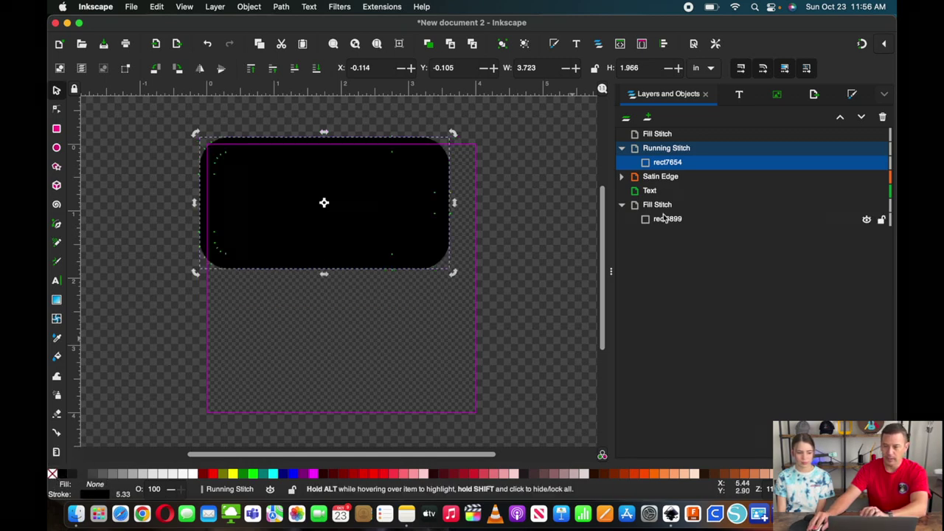
click(868, 206)
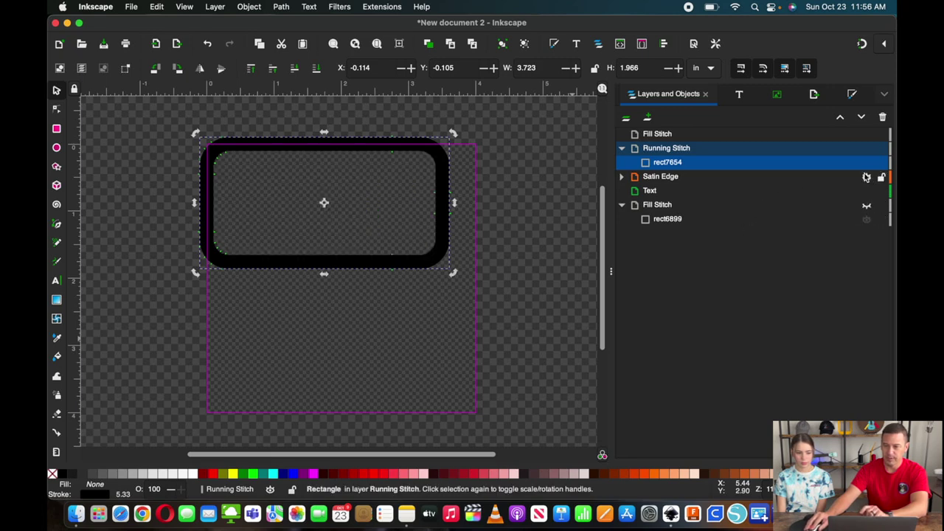
click(622, 205)
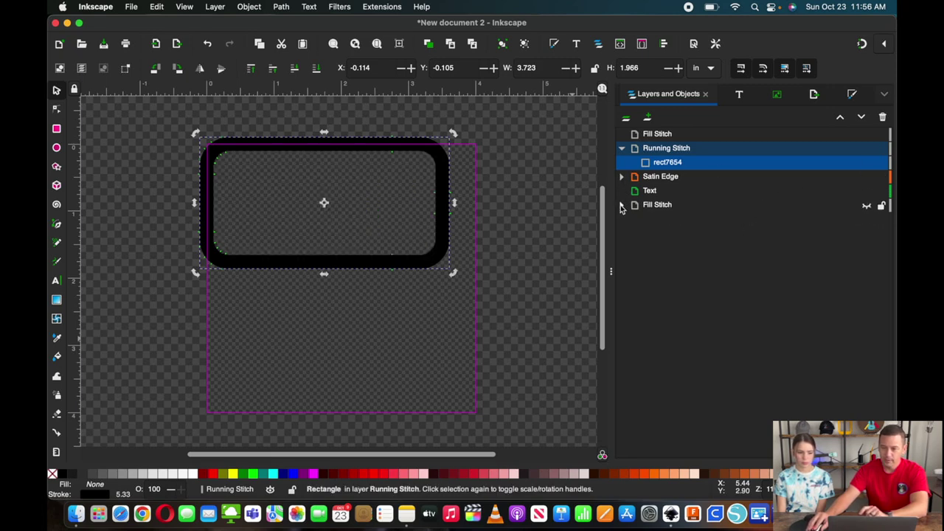
click(622, 148)
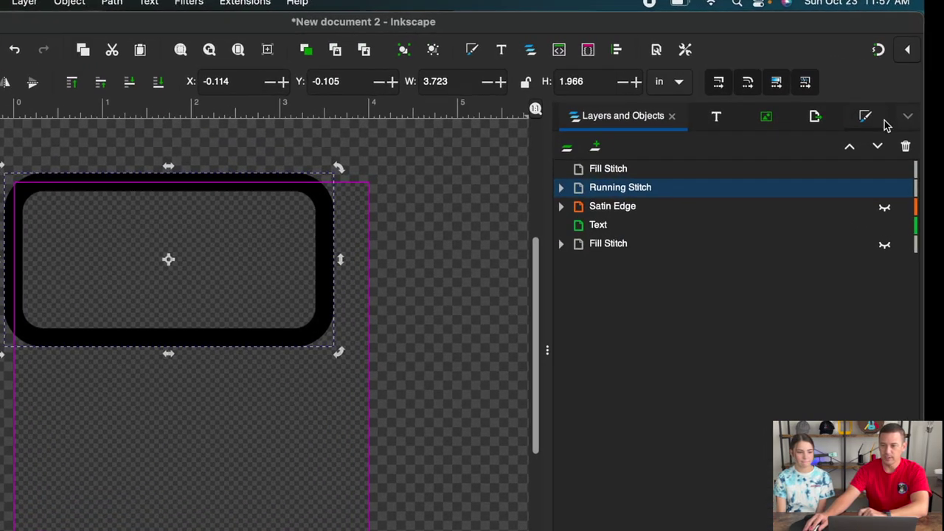
Give the Running Stitch rectangle a dotted 0.050 in outline
click(867, 118)
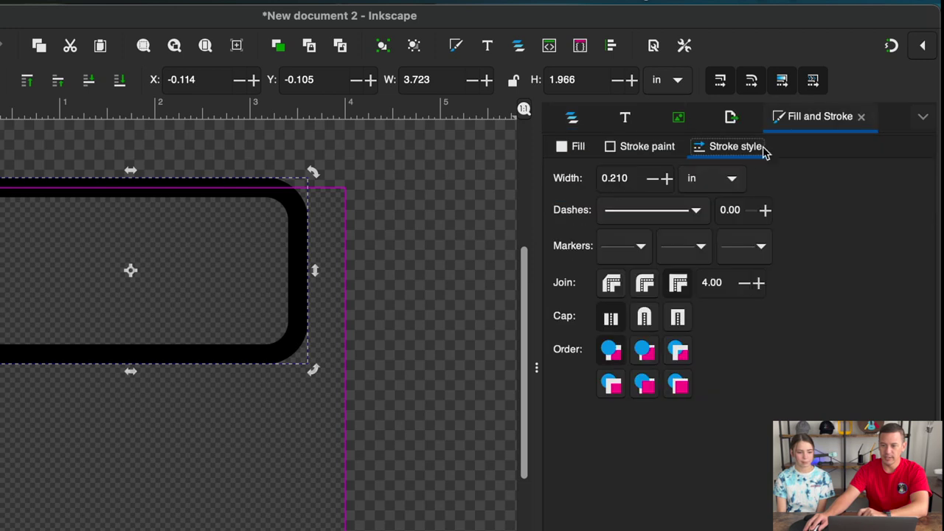
click(695, 210)
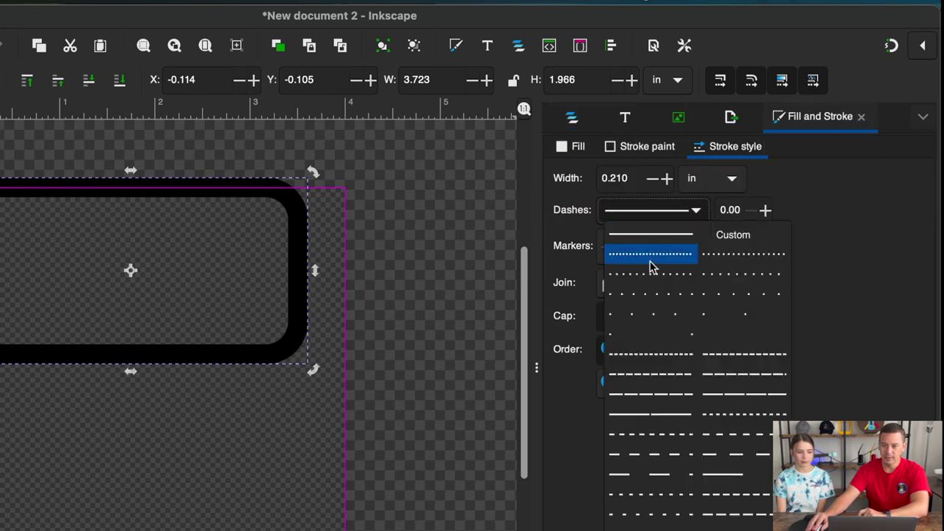
click(715, 256)
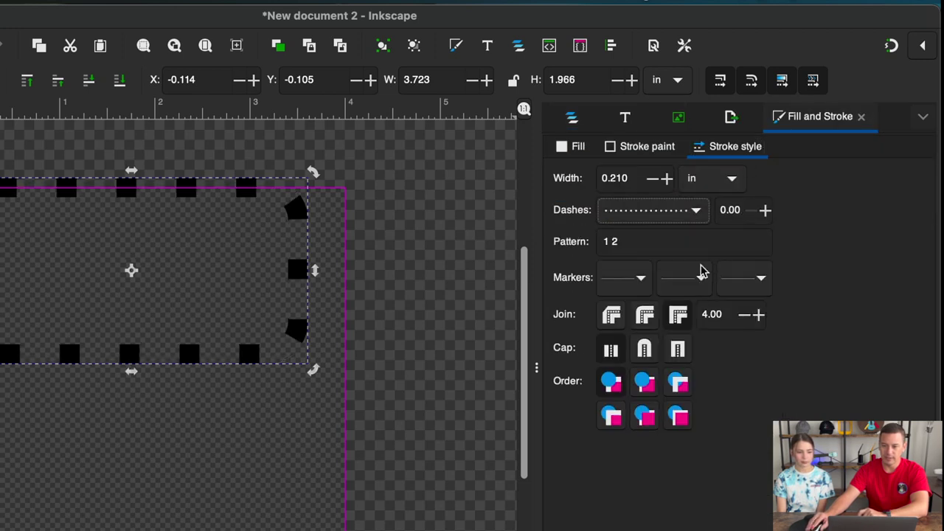
click(655, 179)
click(655, 180)
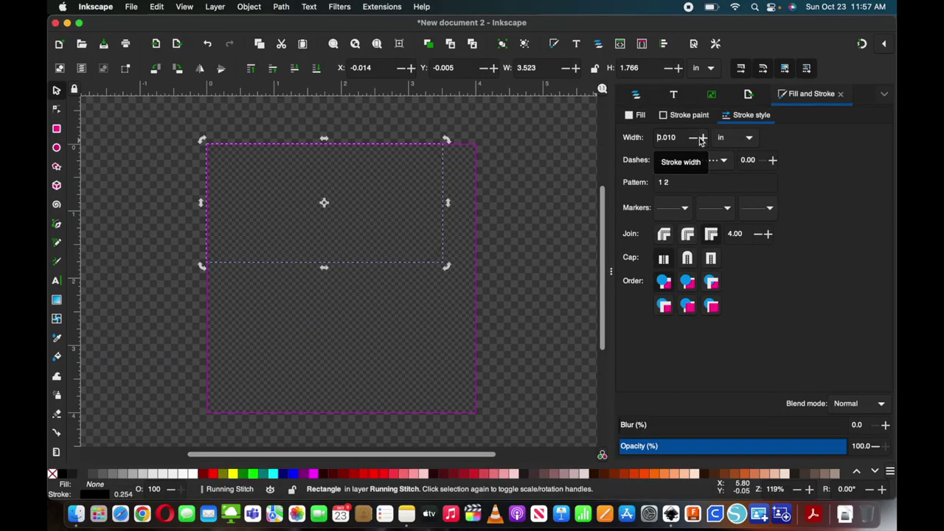
click(701, 139)
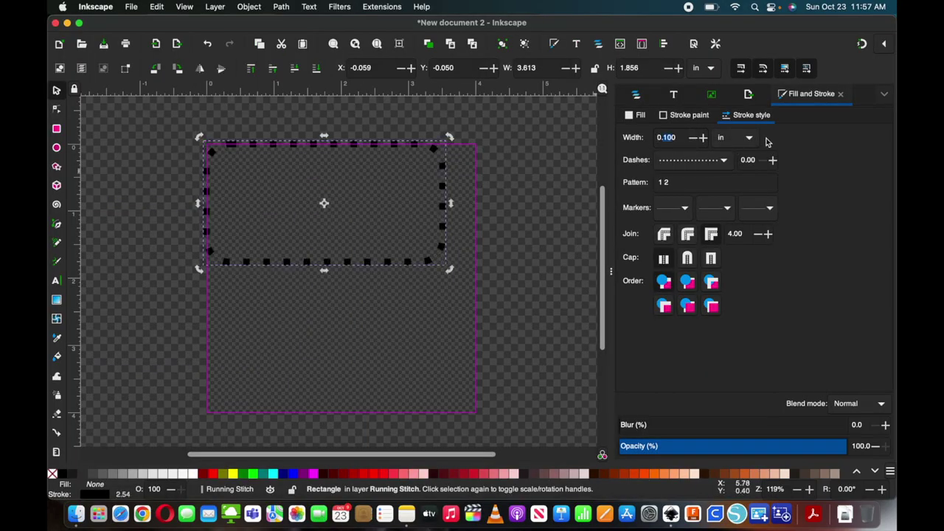
text(0.05)
key(Return)
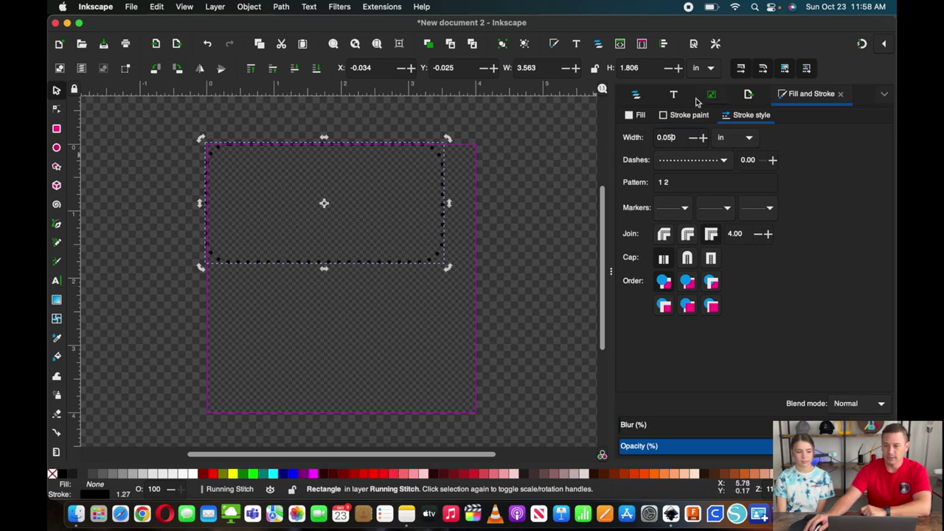
click(639, 101)
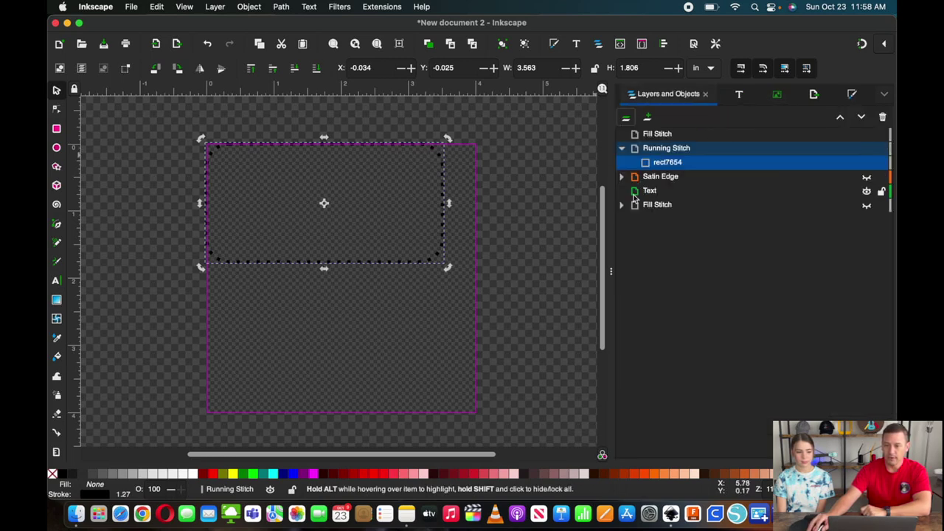
Unhide Satin Edge, shrink the dashed rectangle to sit inside the border, and unhide Fill Stitch
click(867, 179)
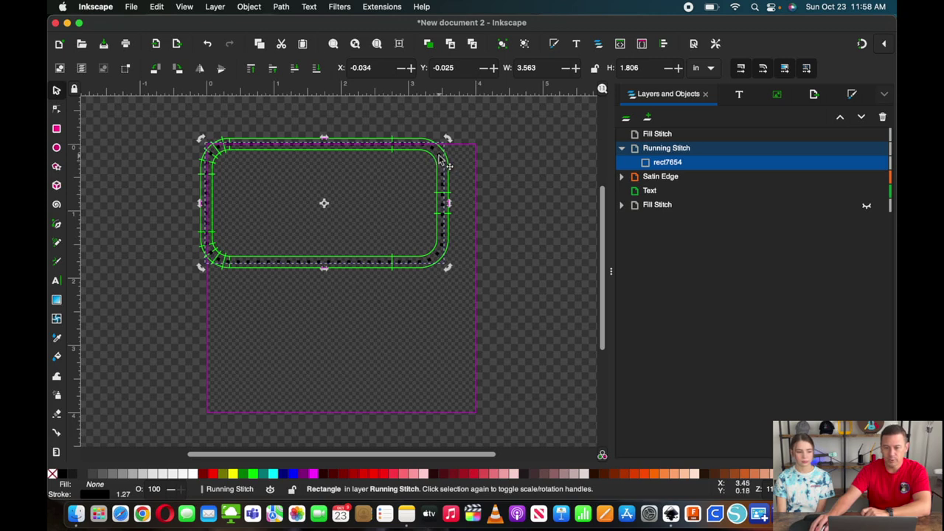
drag(447, 140, 432, 158)
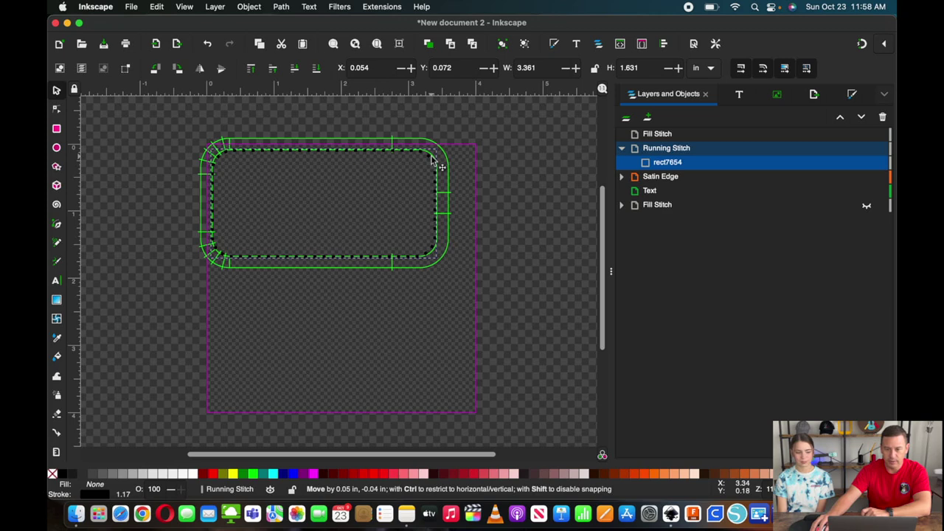
drag(432, 158, 433, 158)
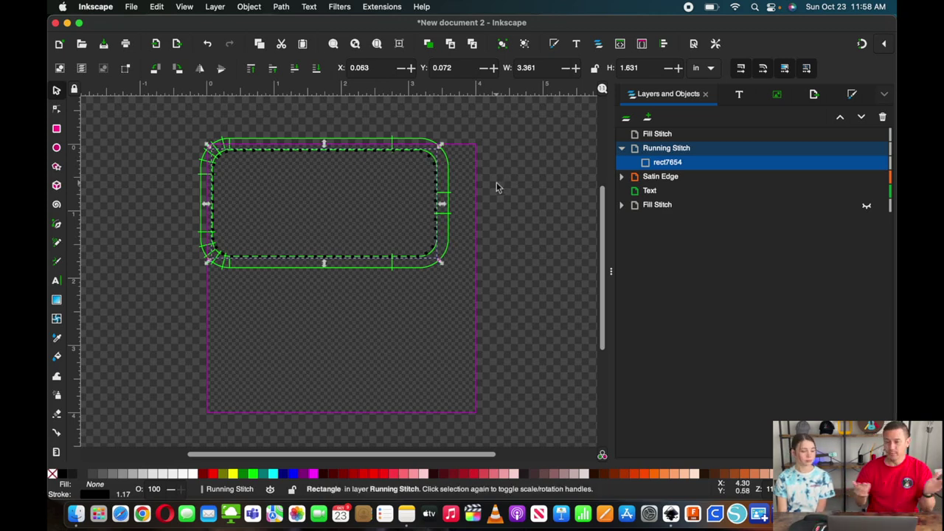
click(866, 206)
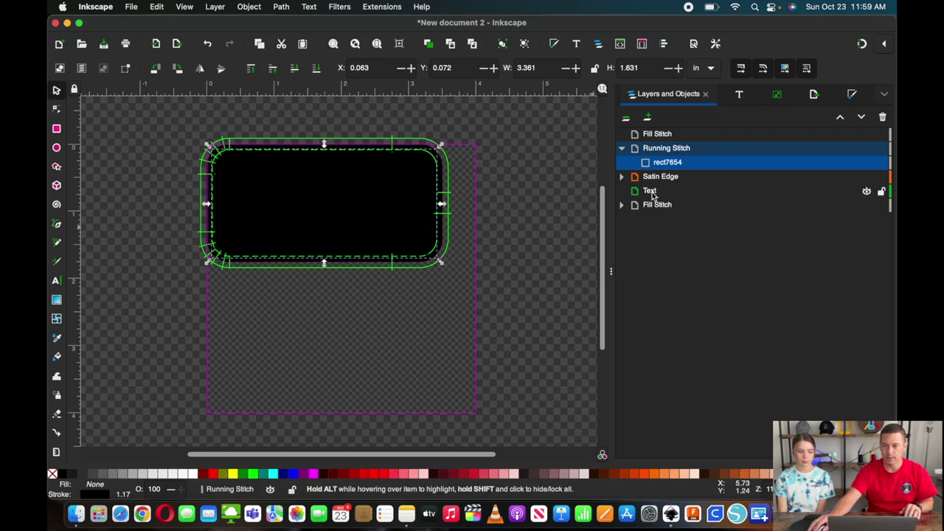
Deselect, then in Ink/Stitch Lettering choose the Espresso KOR font and enter 'Text'
click(191, 107)
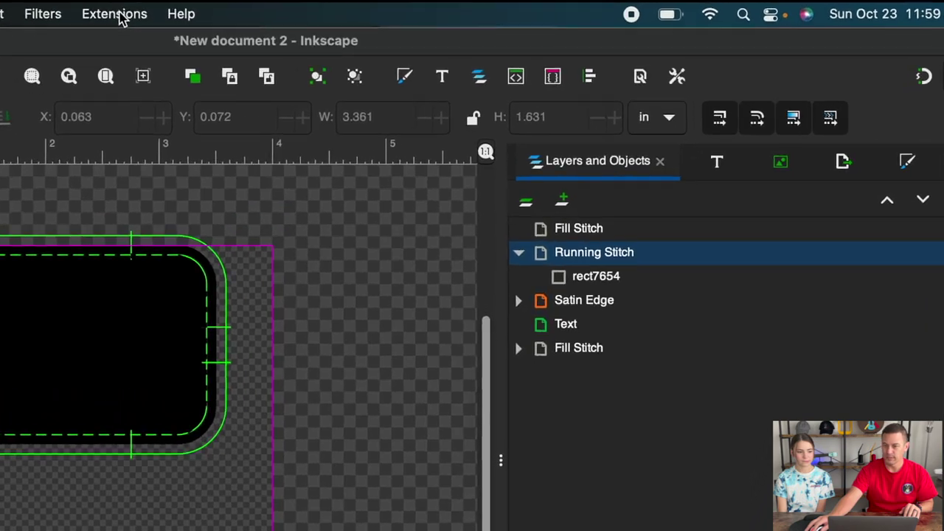
click(381, 6)
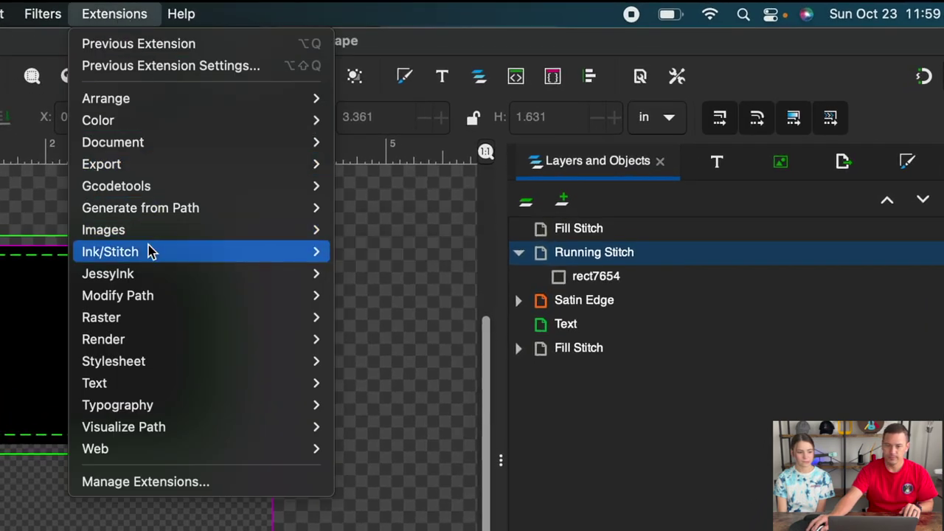
mouse_move(152, 252)
click(376, 369)
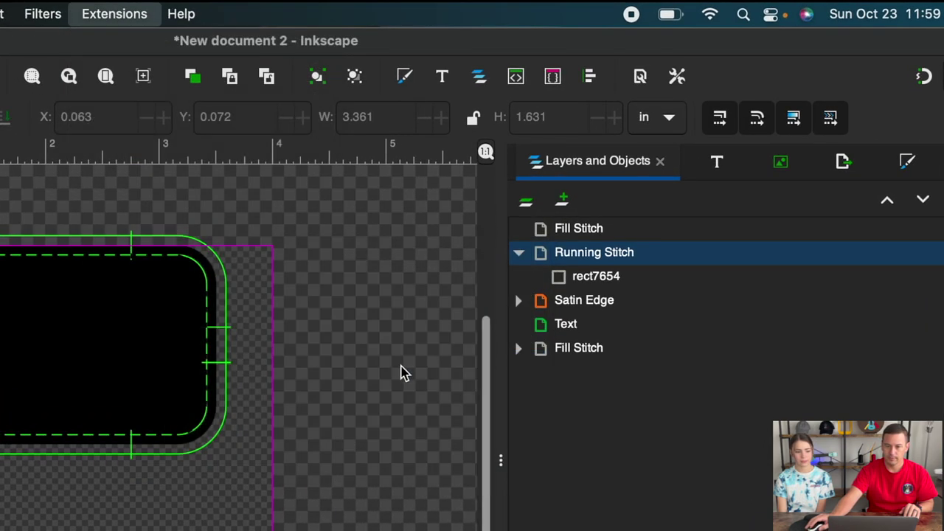
drag(407, 92, 415, 184)
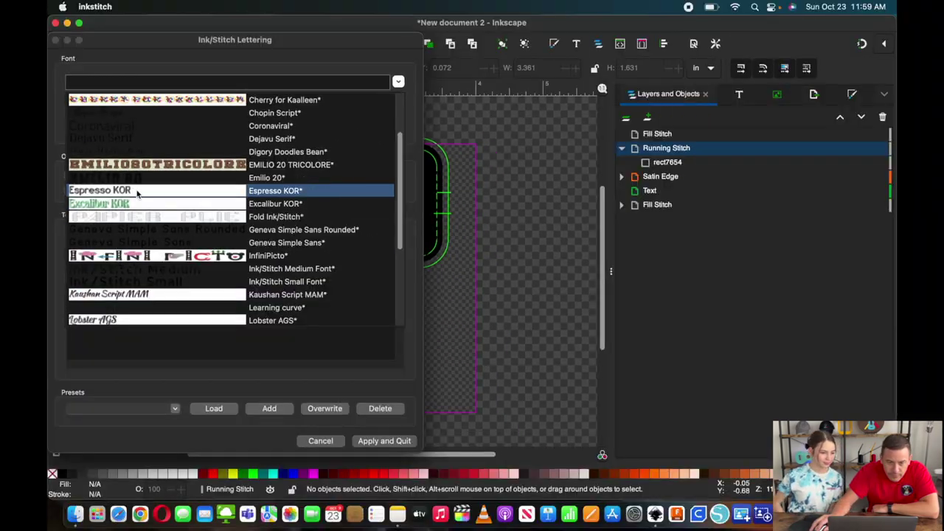
click(111, 191)
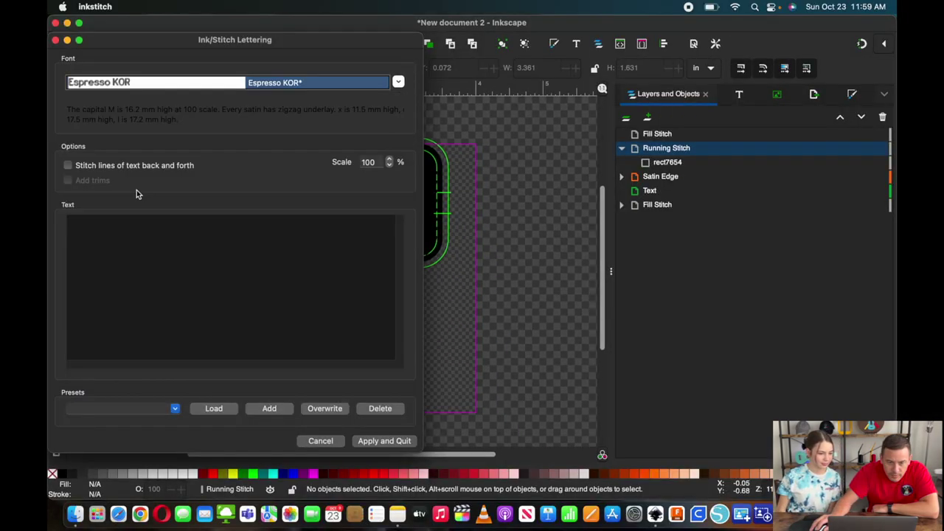
click(137, 229)
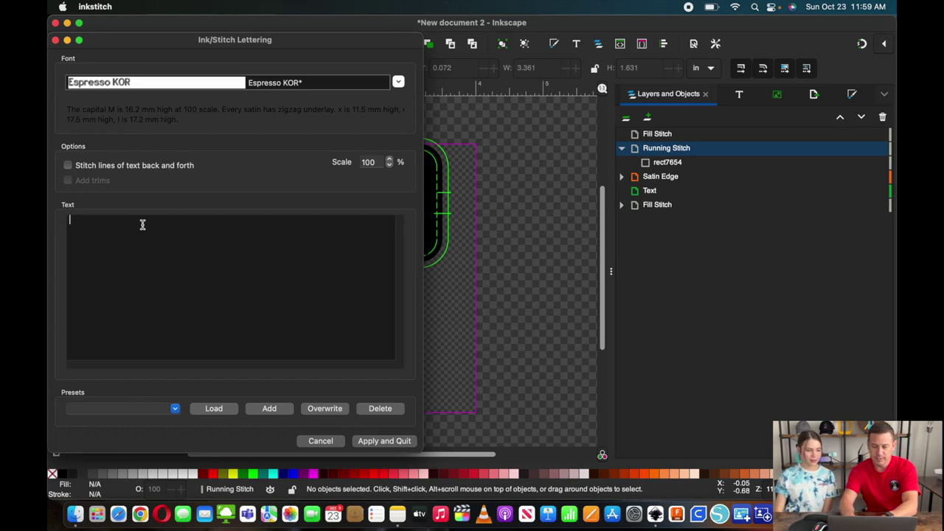
text(Text)
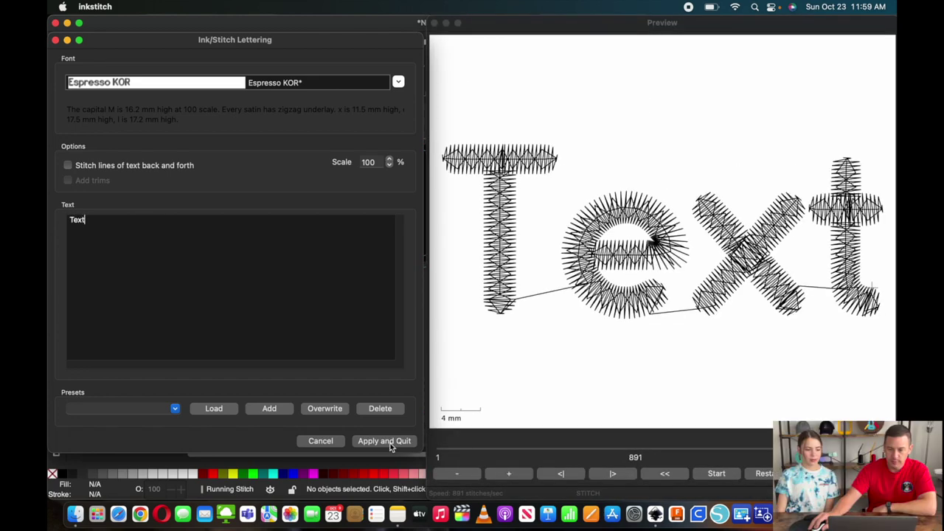
Apply the Espresso KOR 'Text' lettering to the drawing
click(385, 441)
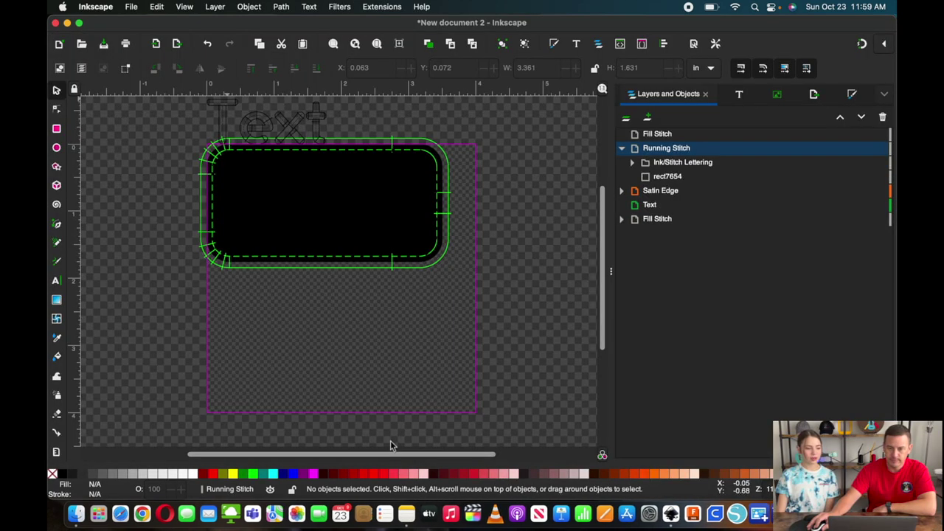
right_click(227, 109)
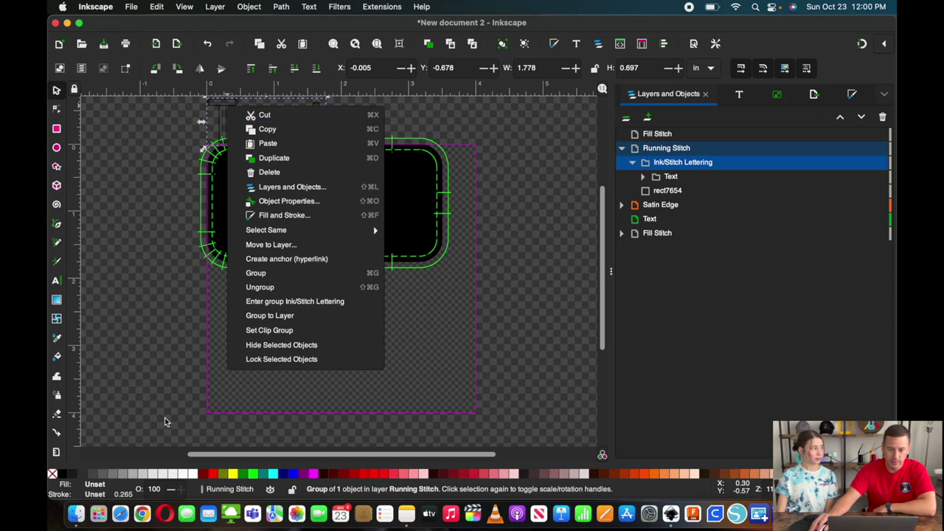
click(146, 391)
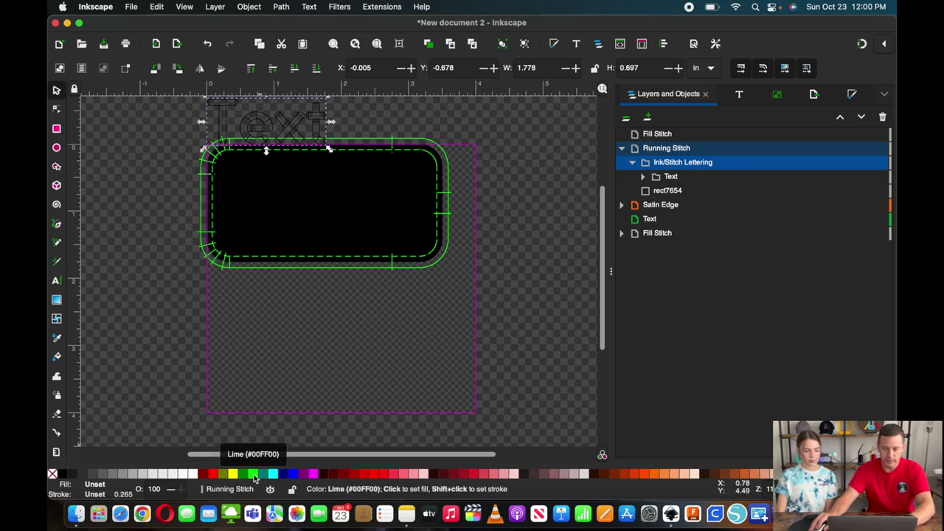
Give the lettering a lime green outline and centre it on the black patch
key(shift)
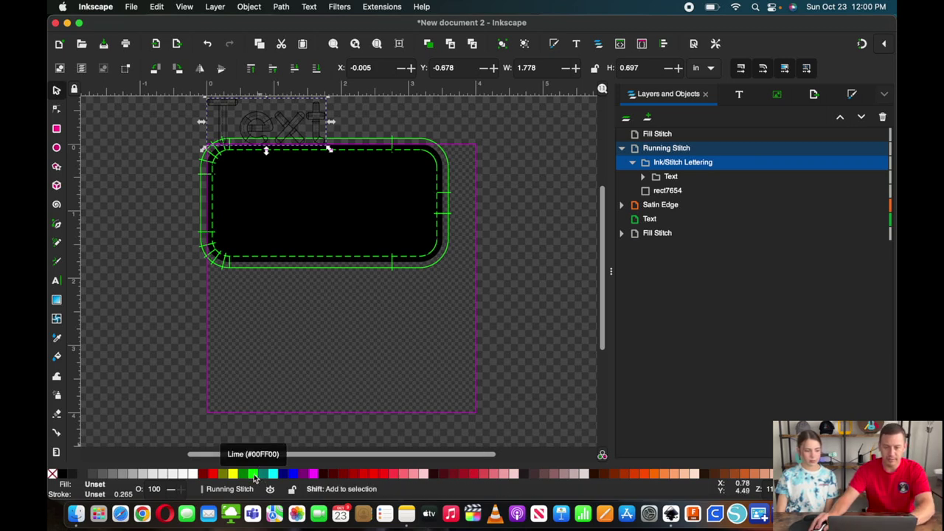
shift+click(254, 475)
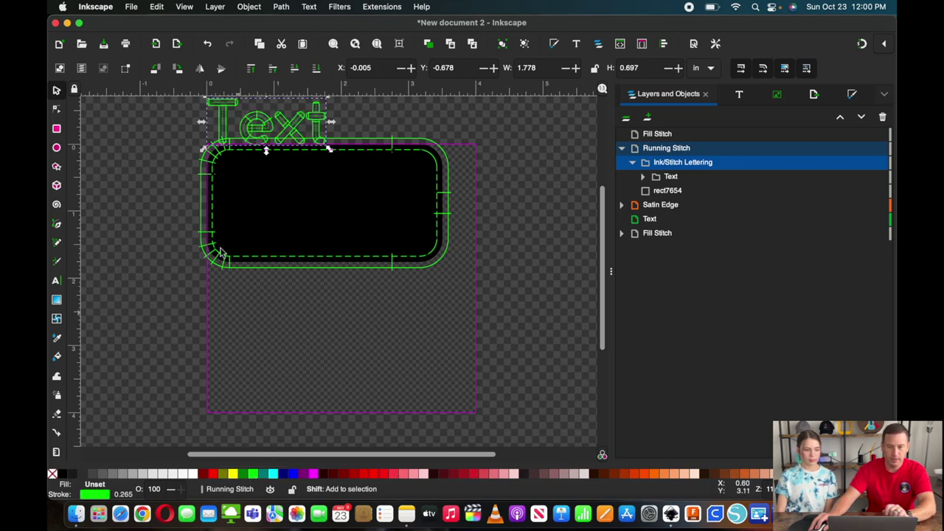
drag(224, 111, 283, 195)
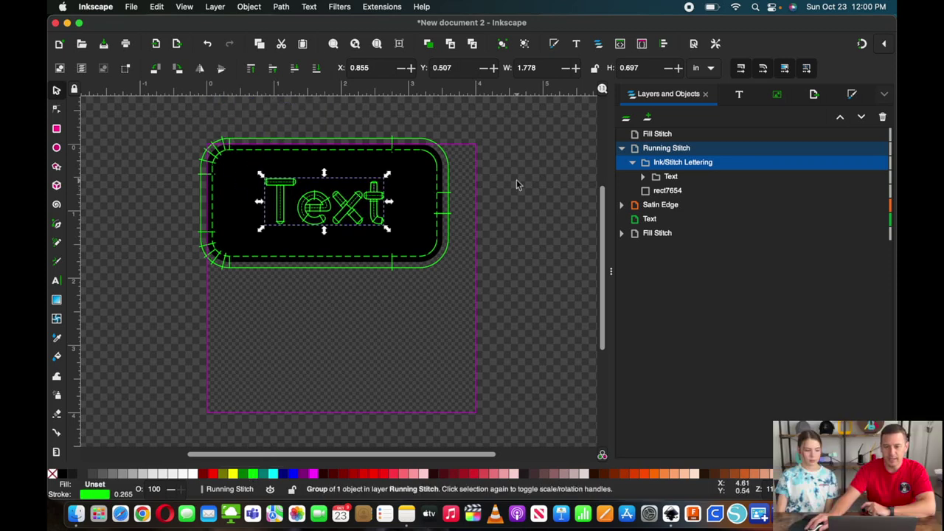
click(492, 209)
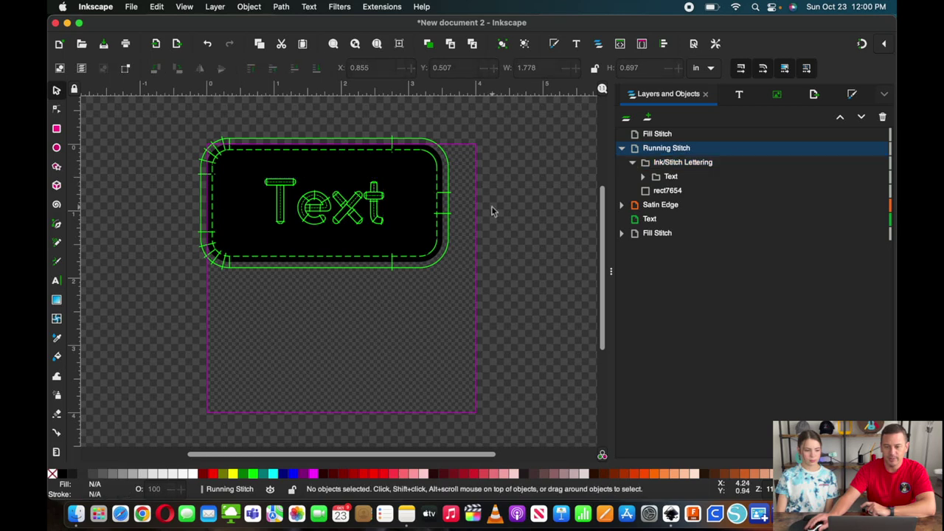
Send the lettering group to the Text layer with Move to Layer
click(372, 199)
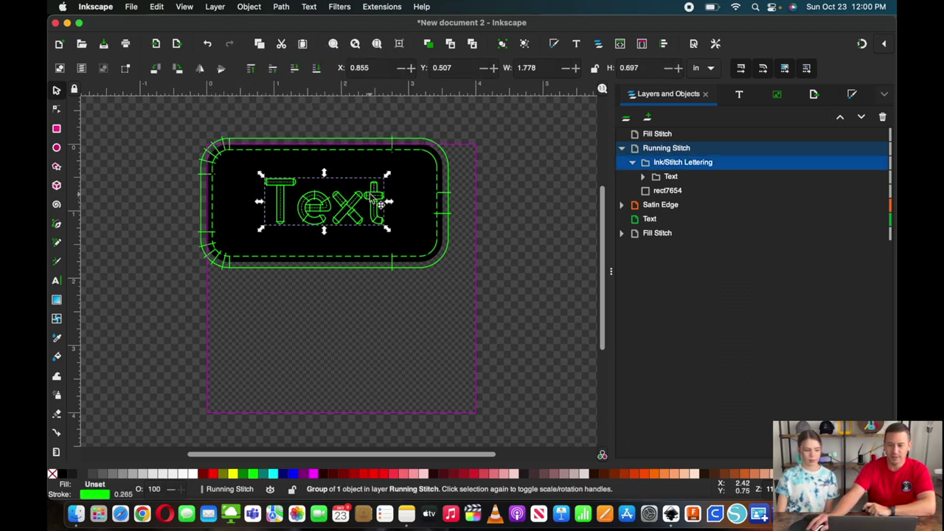
right_click(372, 198)
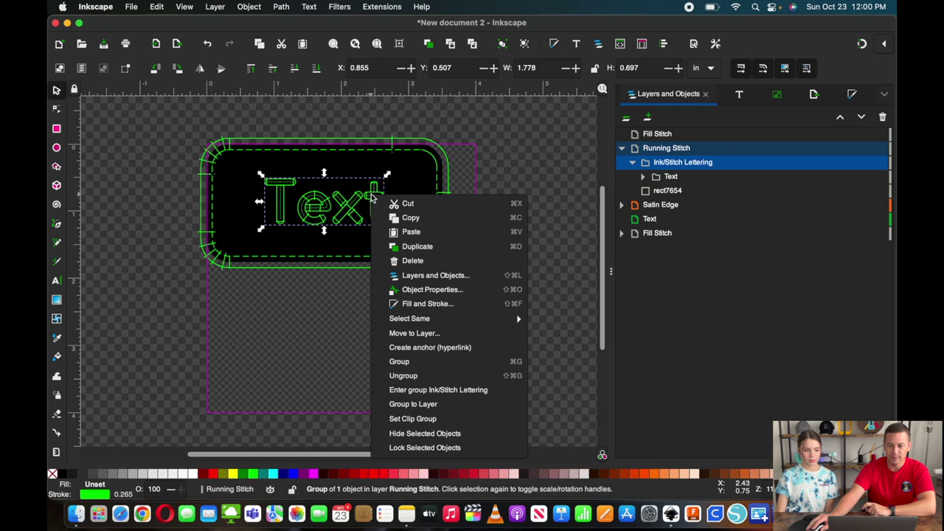
click(429, 338)
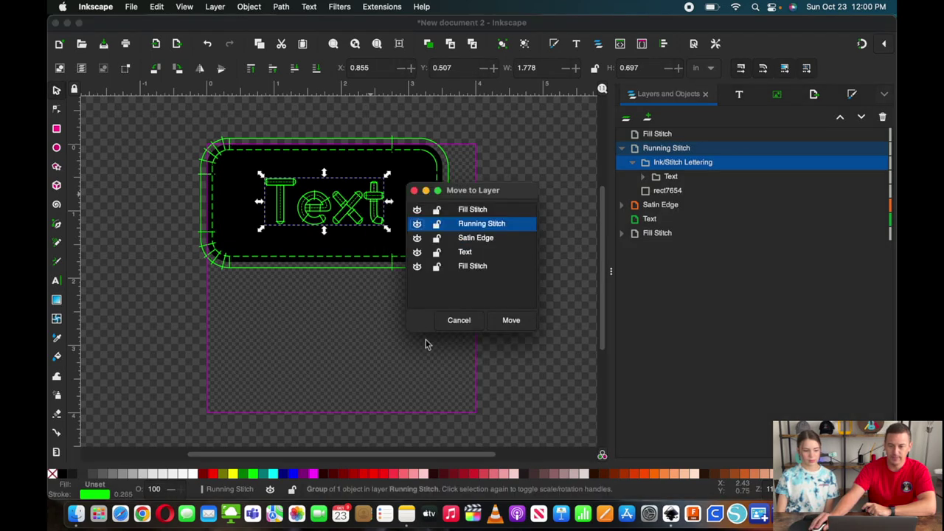
click(468, 252)
Confirm the move to the Text layer, then unhide the Fill Stitch, Text, Satin Edge and Running Stitch layers
click(513, 320)
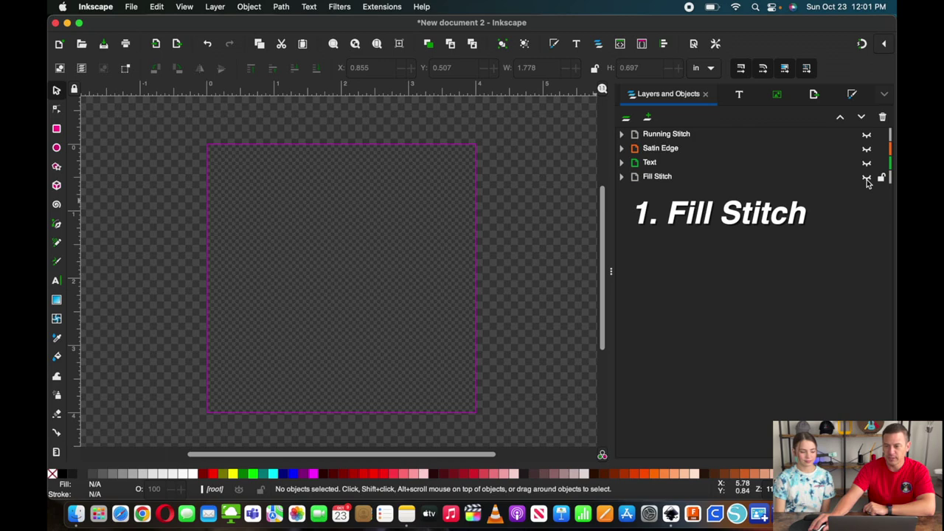
click(867, 178)
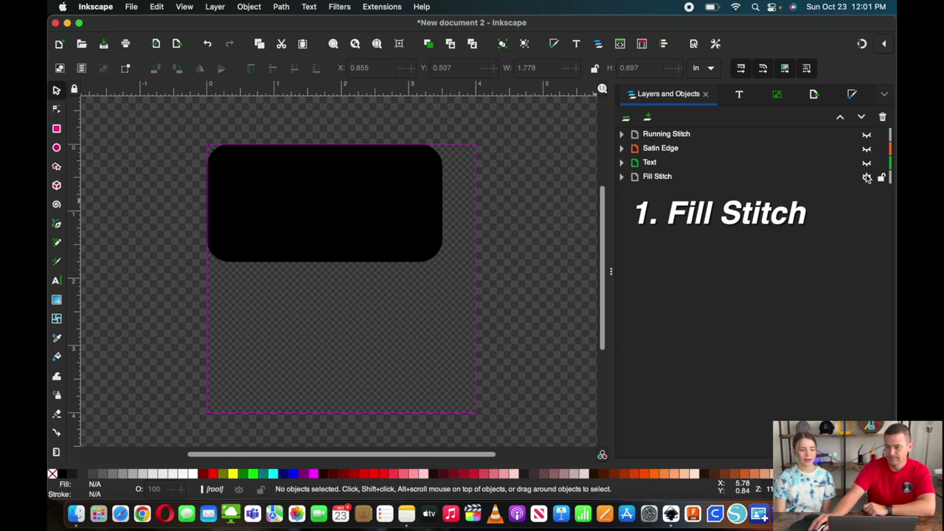
click(867, 163)
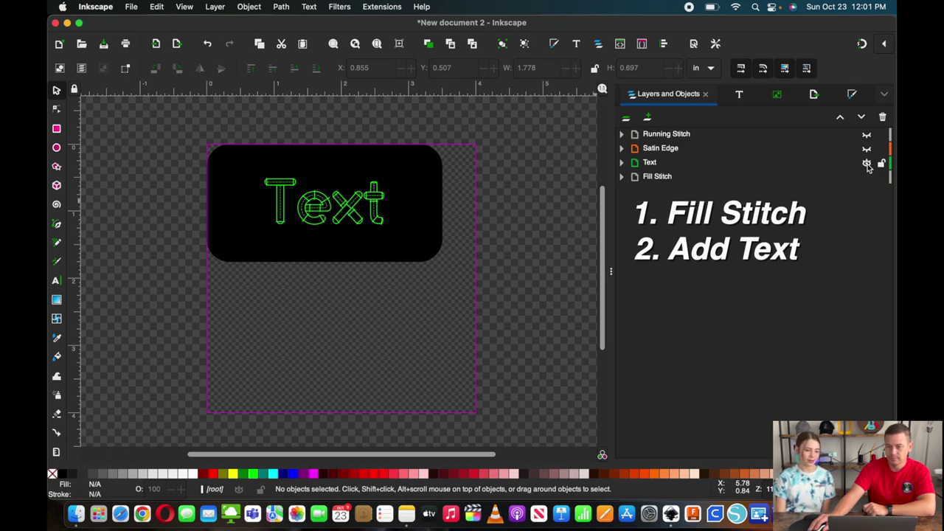
click(866, 148)
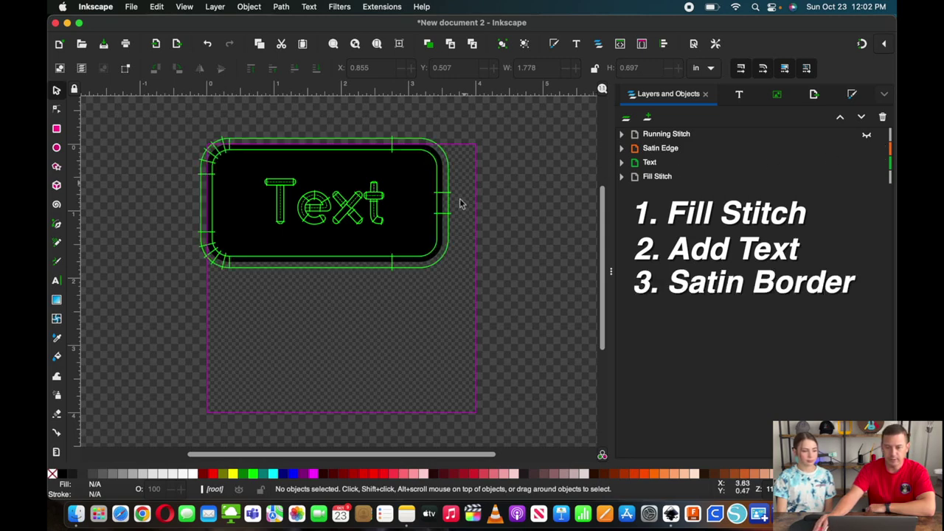
click(867, 135)
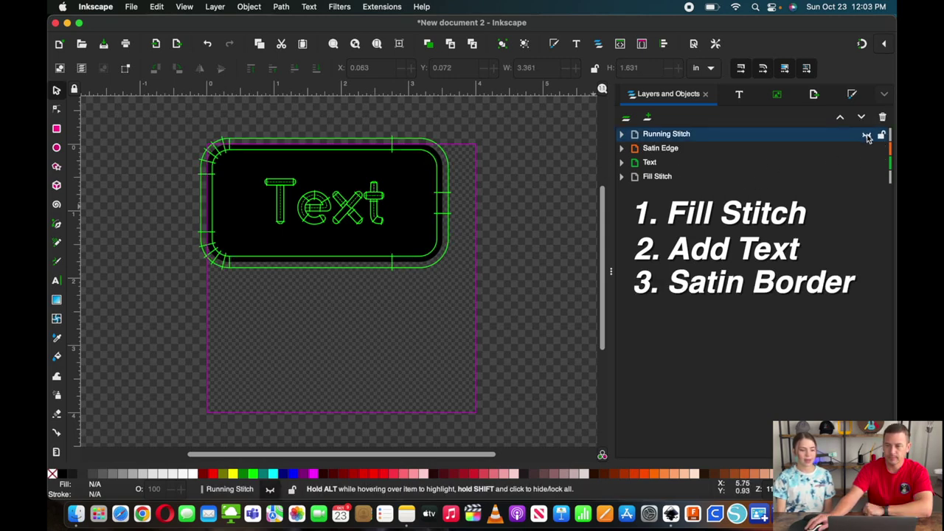
click(866, 136)
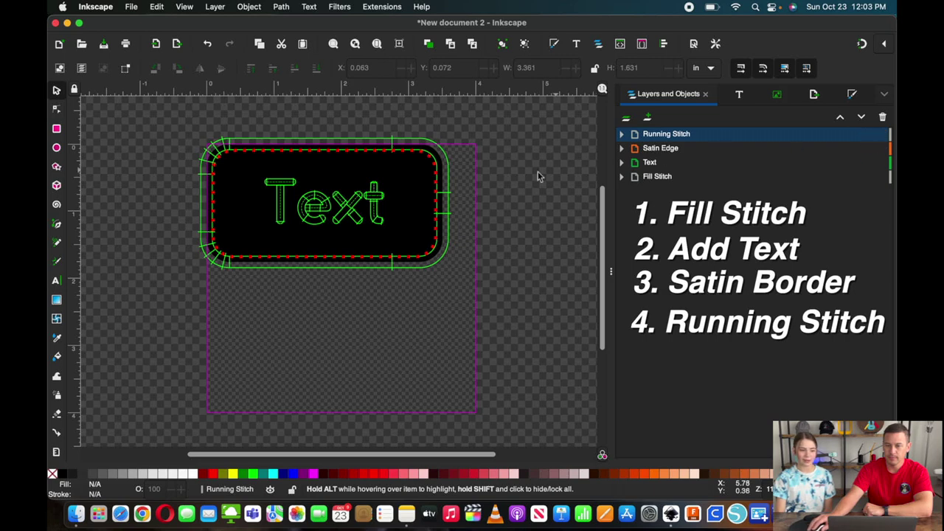